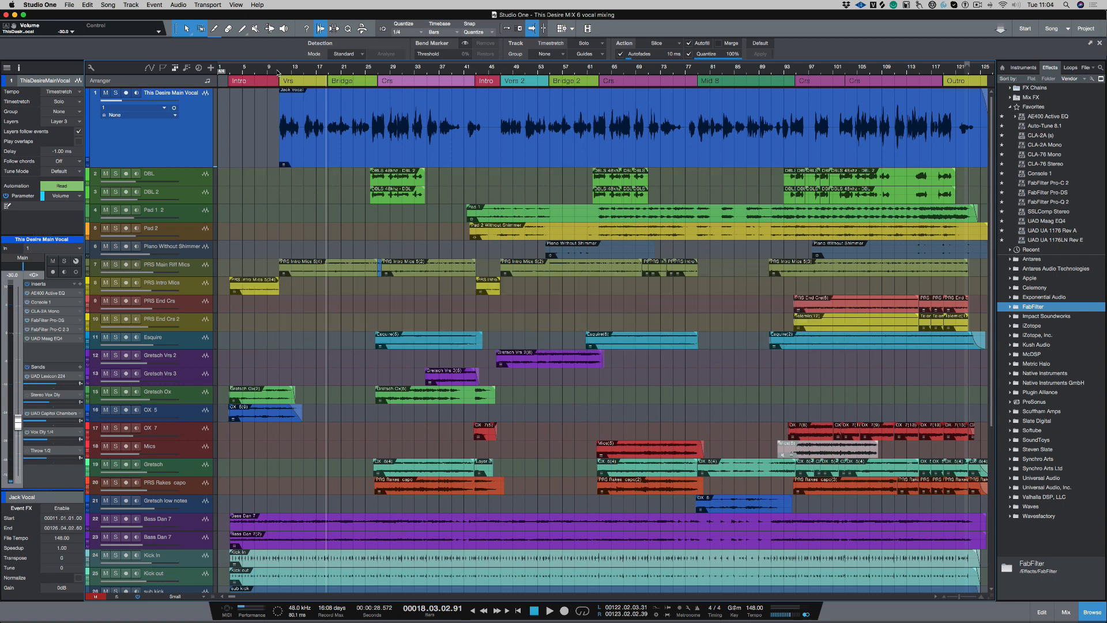
Play a short passage of the mix around bar 18 to hear the vocal with its current processing
{"action": "left_click", "coordinate": [278, 74]}
{"action": "key", "text": "space"}
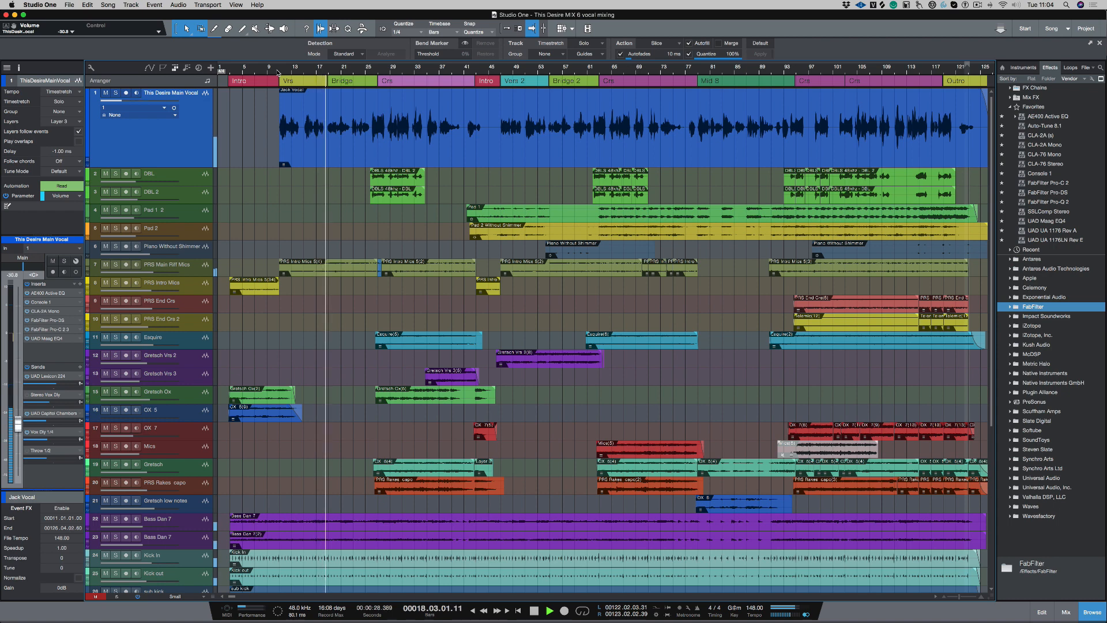
{"action": "key", "text": "space"}
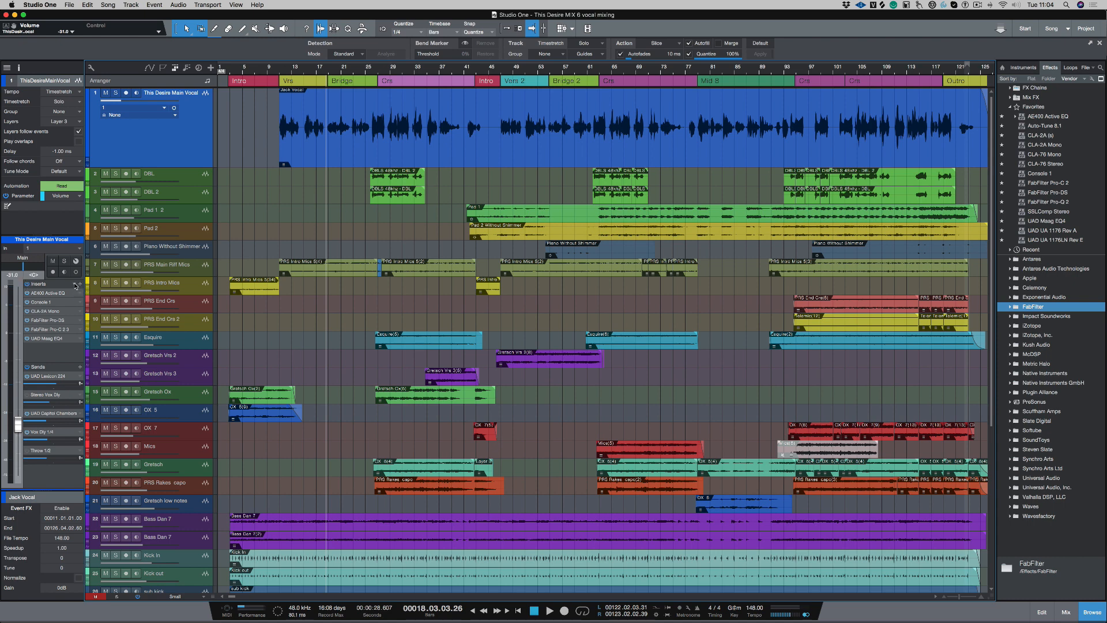
Remove all insert effects from the This Desire Main Vocal track and insert the AE400 Active EQ instead
{"action": "left_click", "coordinate": [75, 285]}
{"action": "left_click", "coordinate": [94, 414]}
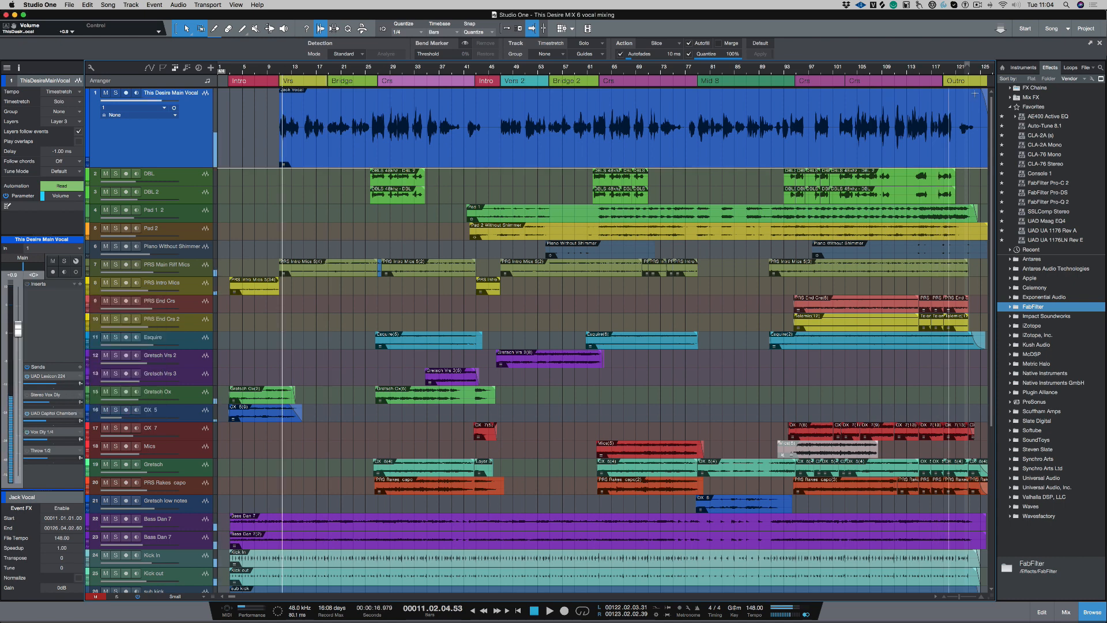
{"action": "left_click_drag", "start_coordinate": [1040, 117], "coordinate": [42, 315]}
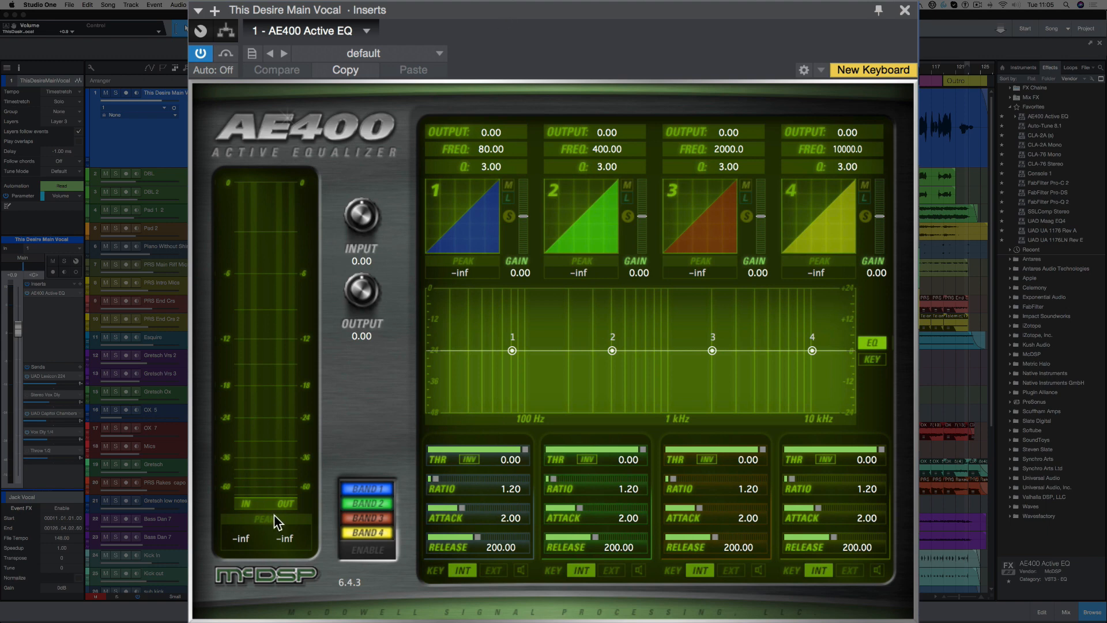
Solo the main vocal and enable key listen on AE400 band 1 while the song plays
{"action": "left_click", "coordinate": [116, 94]}
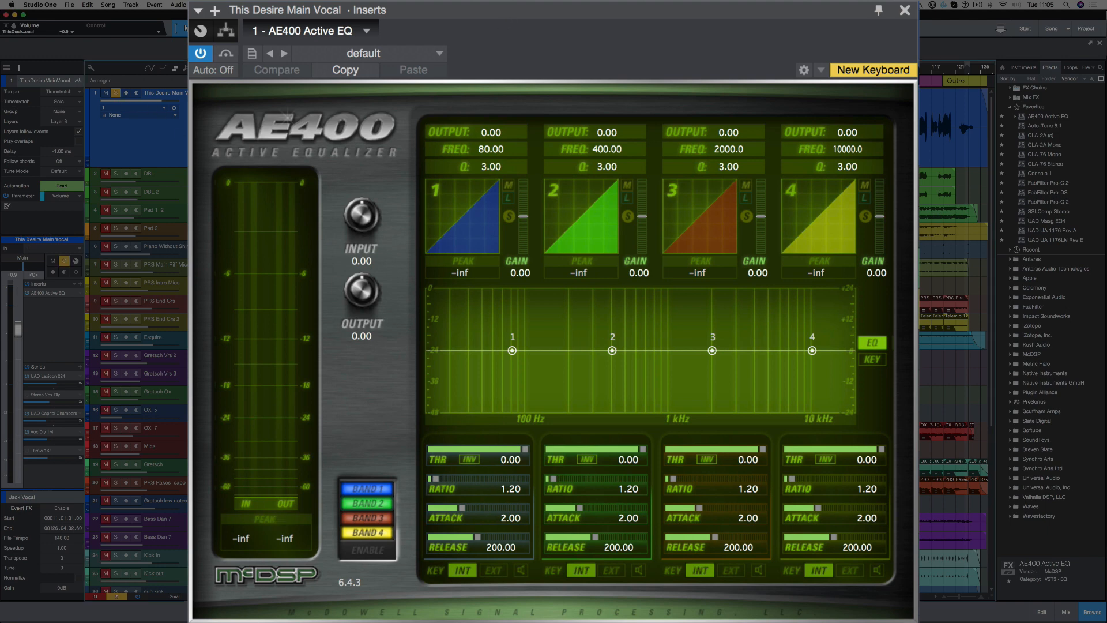
{"action": "left_click", "coordinate": [521, 570]}
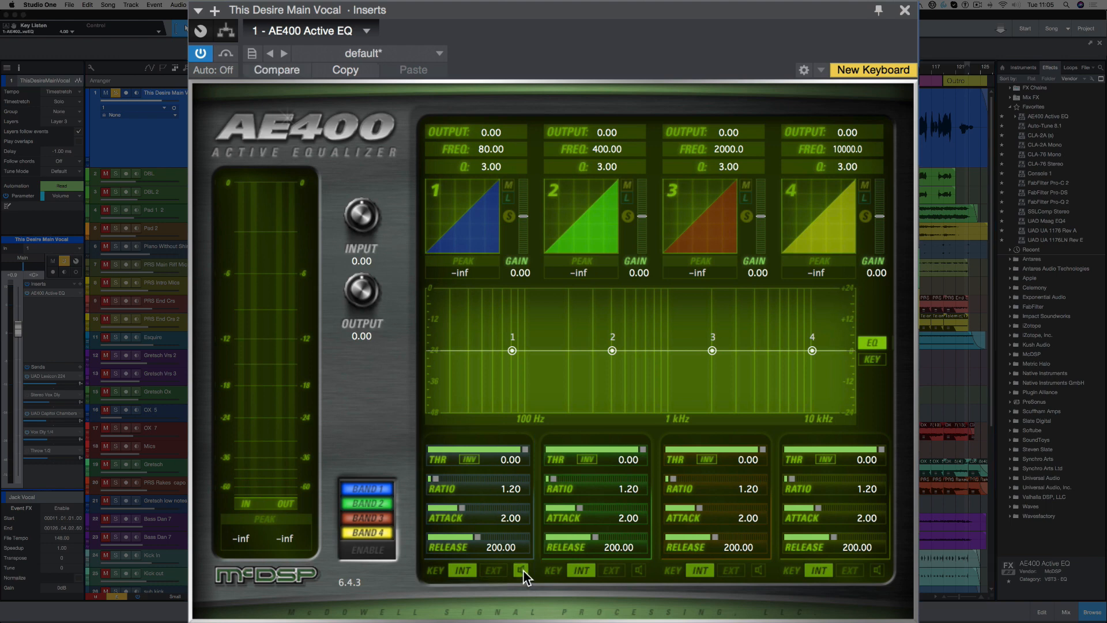
{"action": "key", "text": "space"}
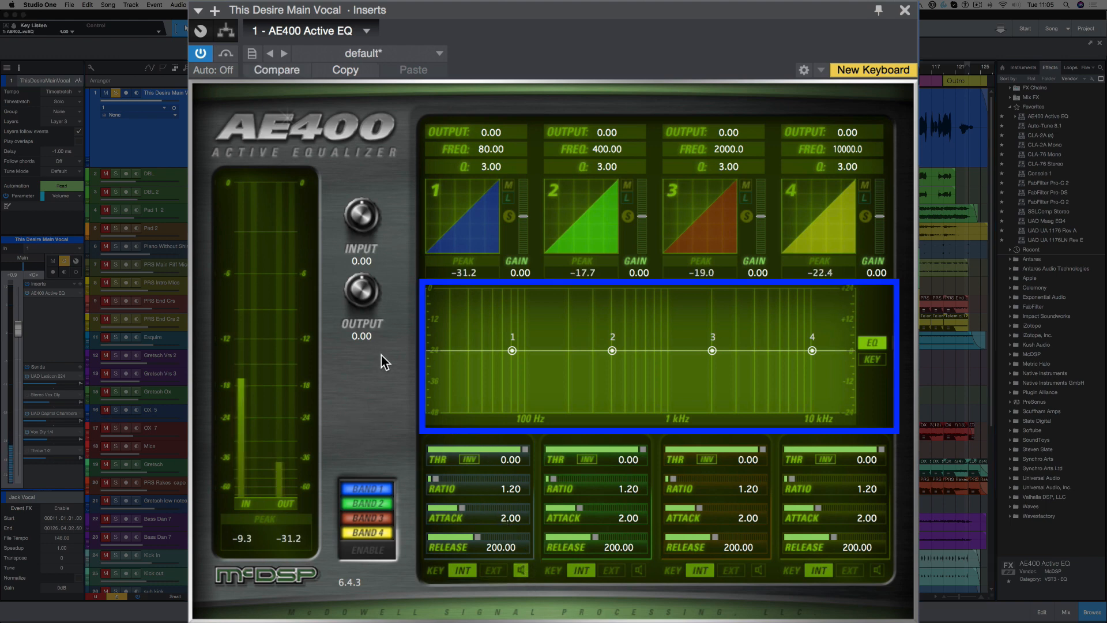
Set AE400 band 1 to a frequency of 135.20 Hz with a Q of 6.56
{"action": "left_click_drag", "start_coordinate": [512, 351], "coordinate": [545, 350]}
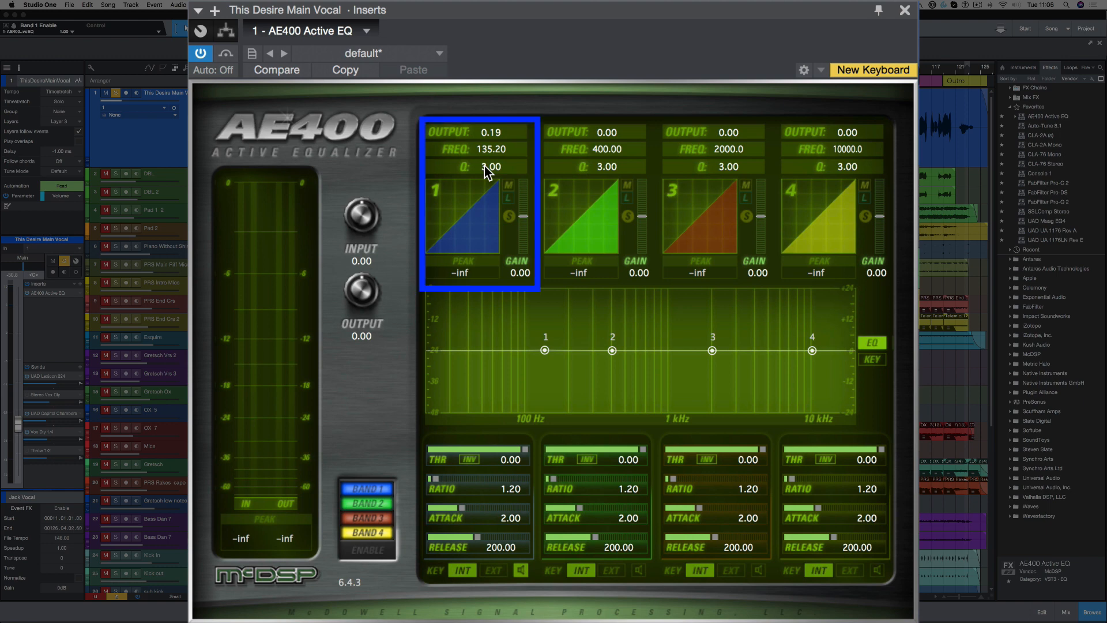
{"action": "left_click_drag", "start_coordinate": [487, 172], "coordinate": [482, 130]}
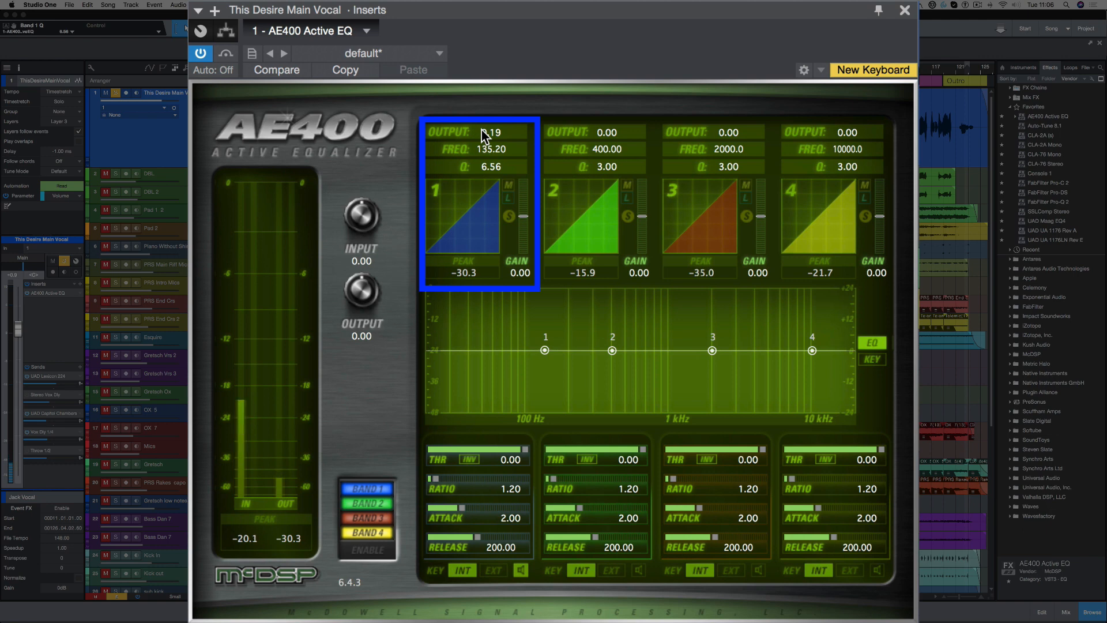
{"action": "left_click", "coordinate": [484, 239]}
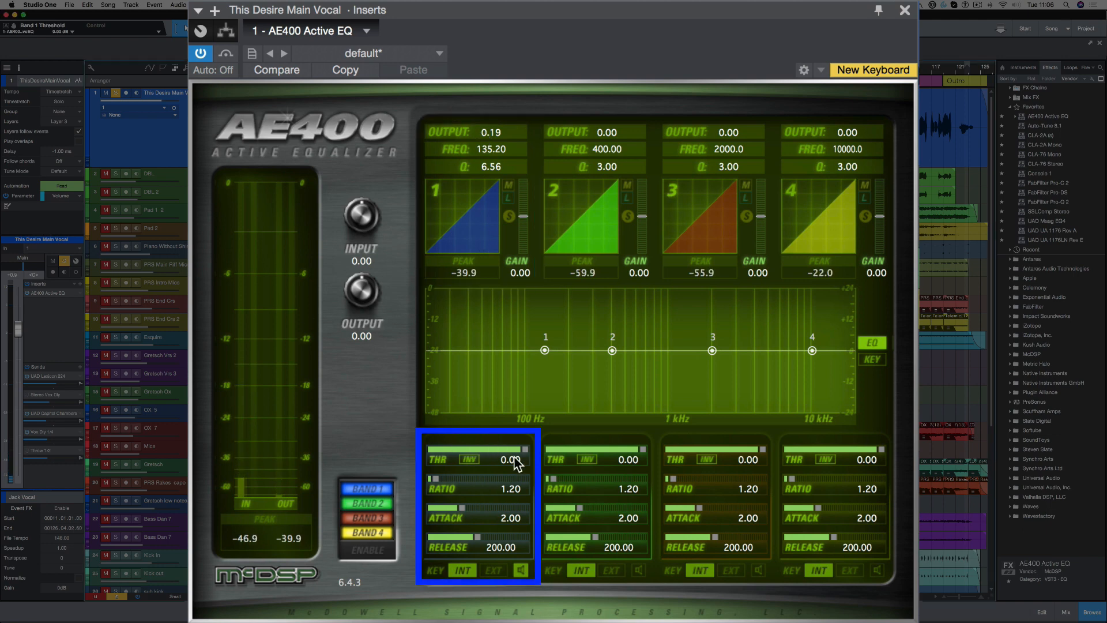
Set AE400 band 1's threshold to -33.15, ratio to 1.38 and gain to -5.92
{"action": "left_click_drag", "start_coordinate": [523, 448], "coordinate": [458, 446]}
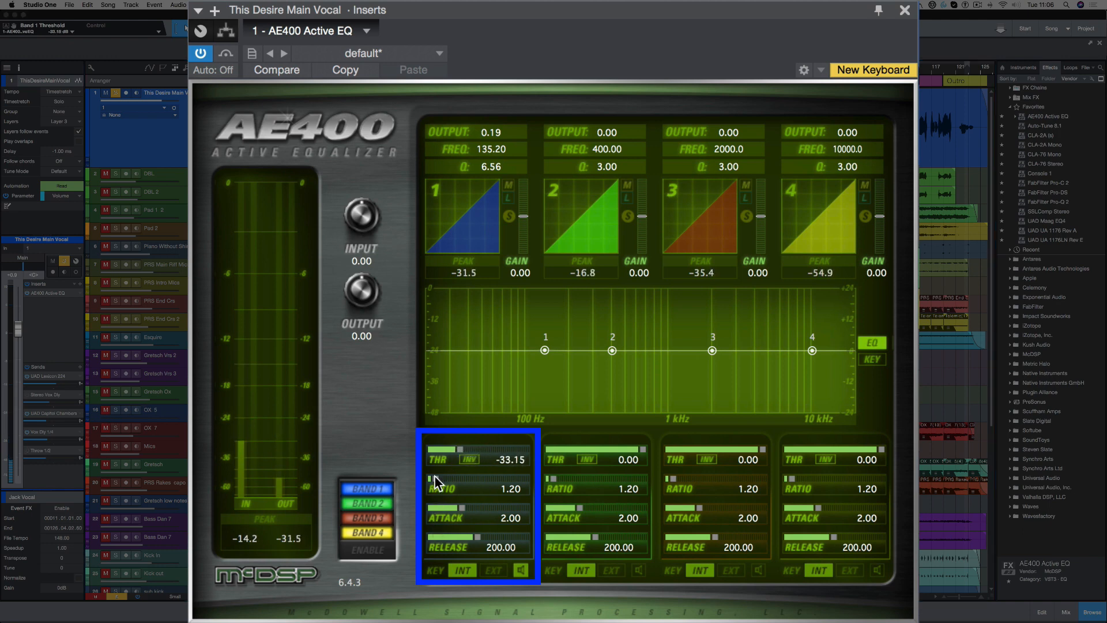
{"action": "left_click_drag", "start_coordinate": [437, 479], "coordinate": [441, 478]}
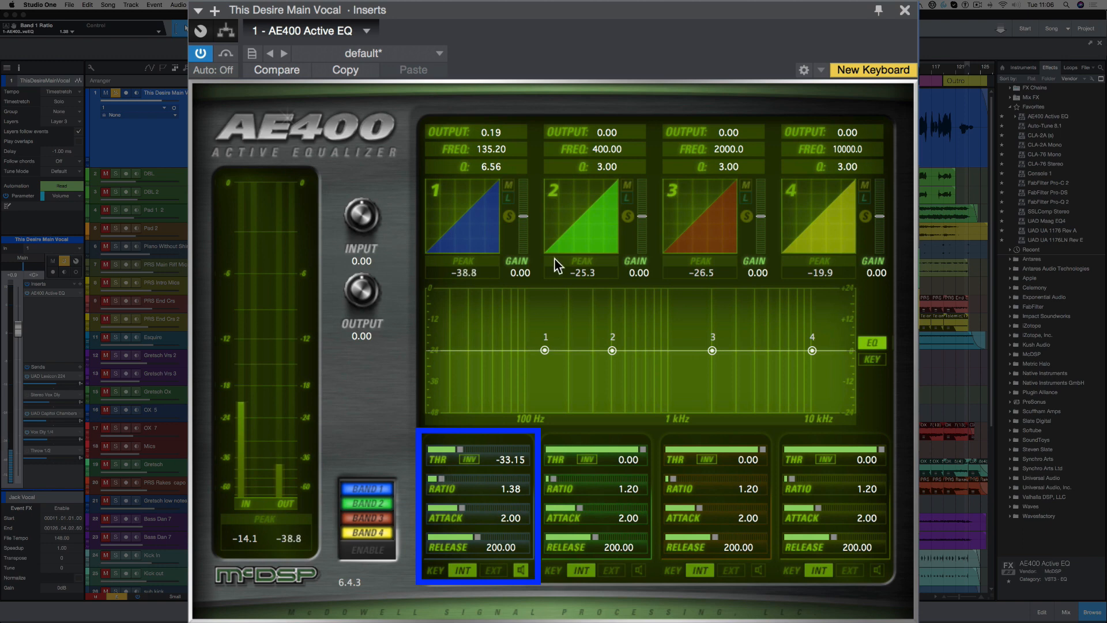
{"action": "left_click", "coordinate": [523, 216]}
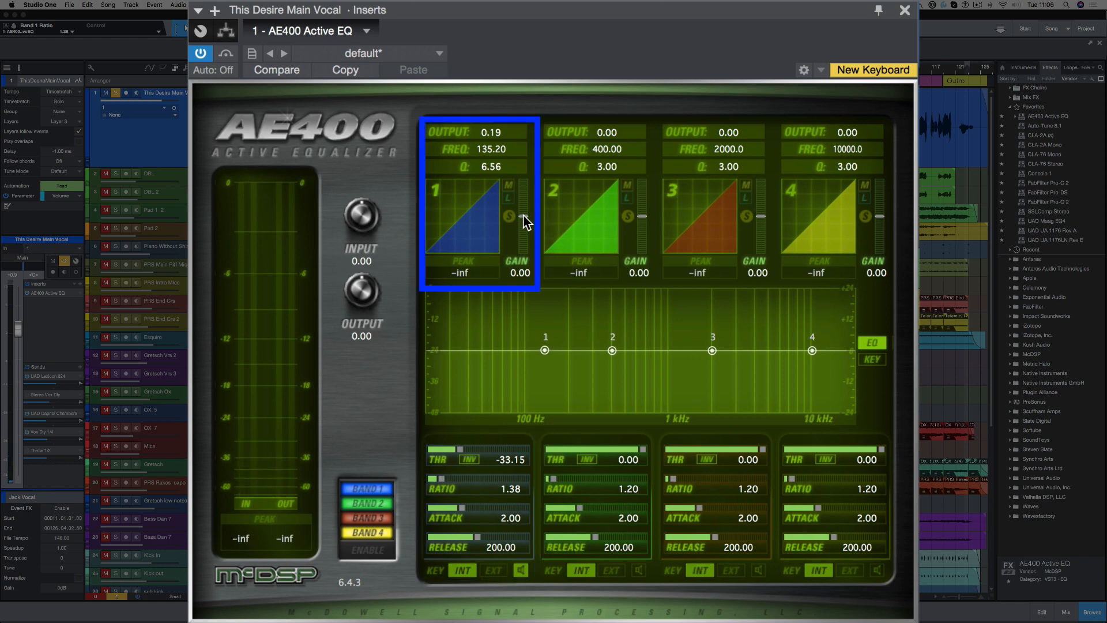
{"action": "left_click_drag", "start_coordinate": [524, 216], "coordinate": [523, 224]}
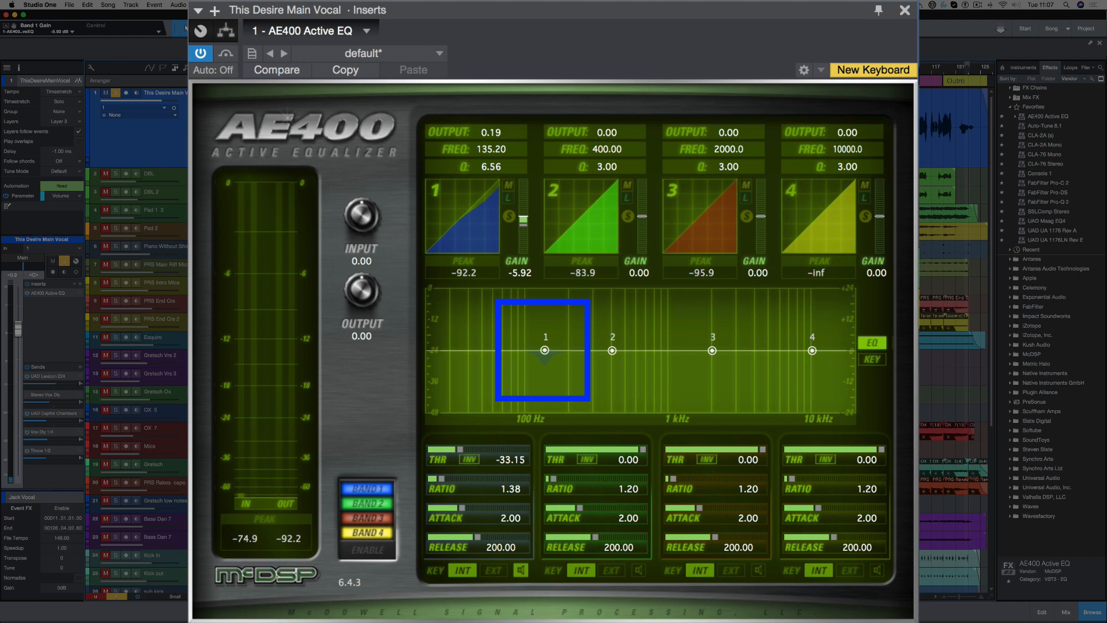
Switch key listen from AE400 band 1 to band 2 and play the soloed vocal
{"action": "left_click", "coordinate": [521, 572]}
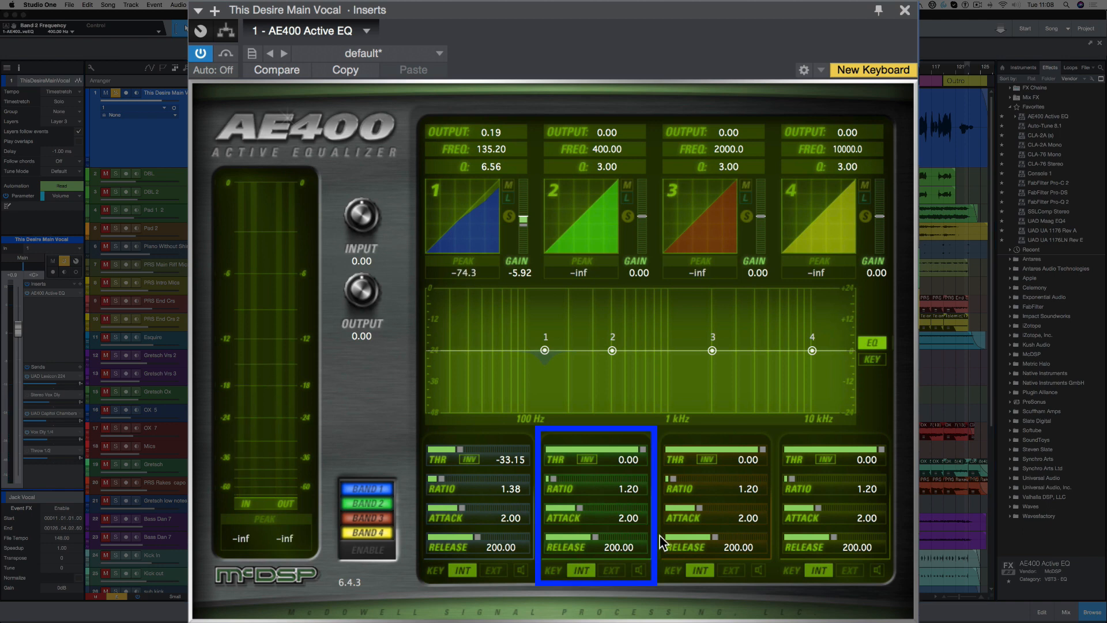
{"action": "left_click", "coordinate": [641, 571]}
{"action": "key", "text": "space"}
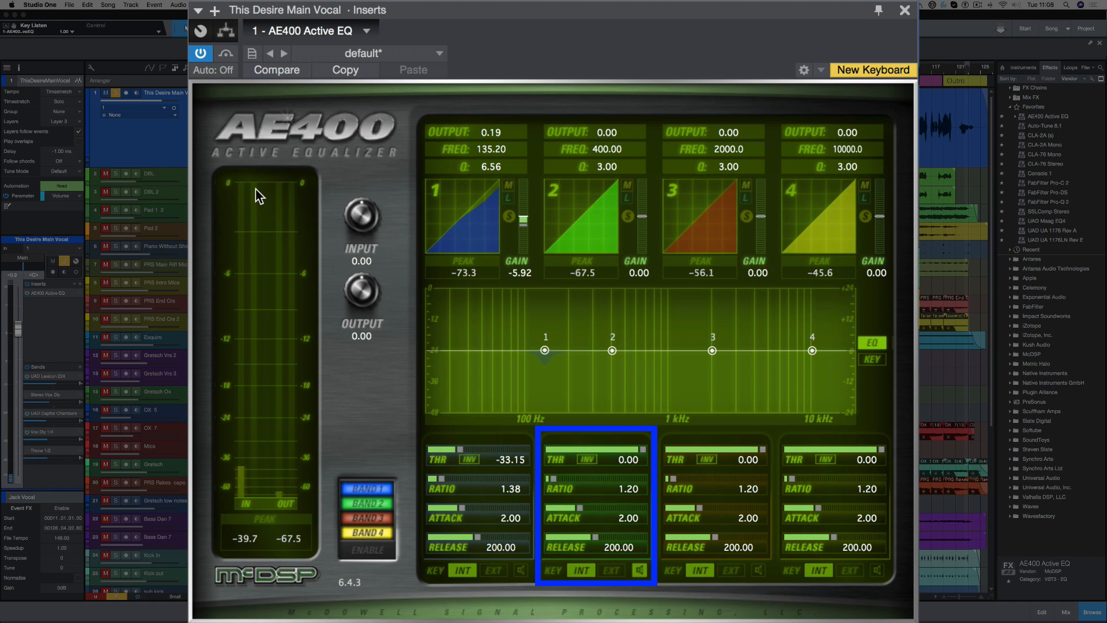
Set AE400 band 2 to 444.60 Hz, threshold -30.68, ratio 1.45, gain -8.55 and Q 6.72, with its key listen off
{"action": "left_click_drag", "start_coordinate": [610, 351], "coordinate": [619, 349]}
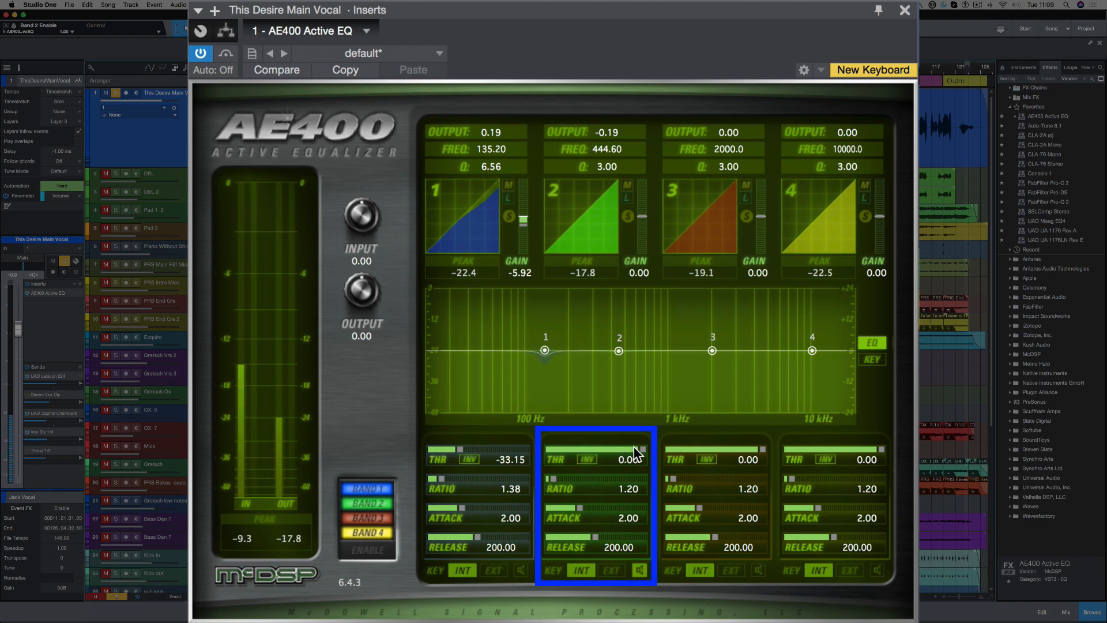
{"action": "left_click_drag", "start_coordinate": [580, 458], "coordinate": [562, 477]}
{"action": "left_click_drag", "start_coordinate": [641, 215], "coordinate": [638, 227]}
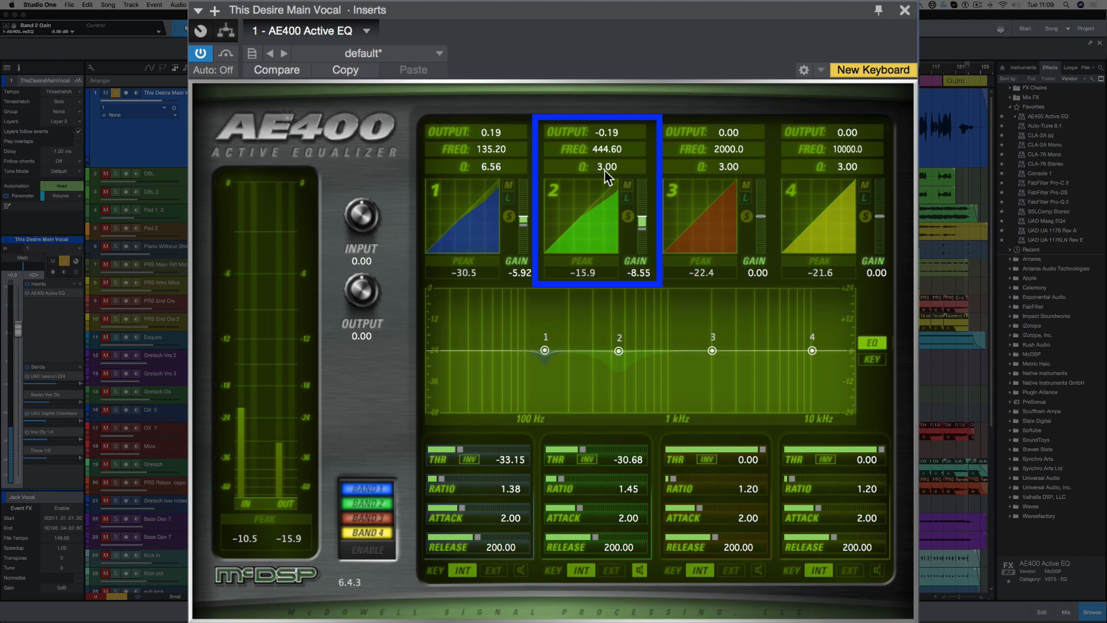
{"action": "left_click_drag", "start_coordinate": [601, 159], "coordinate": [600, 124]}
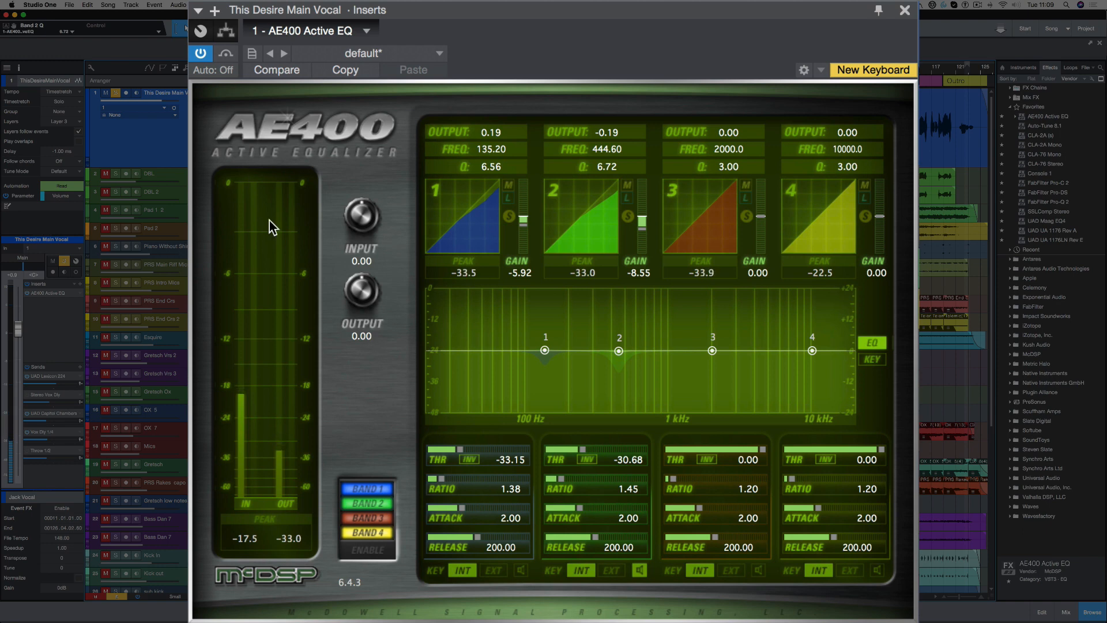
{"action": "left_click", "coordinate": [640, 570]}
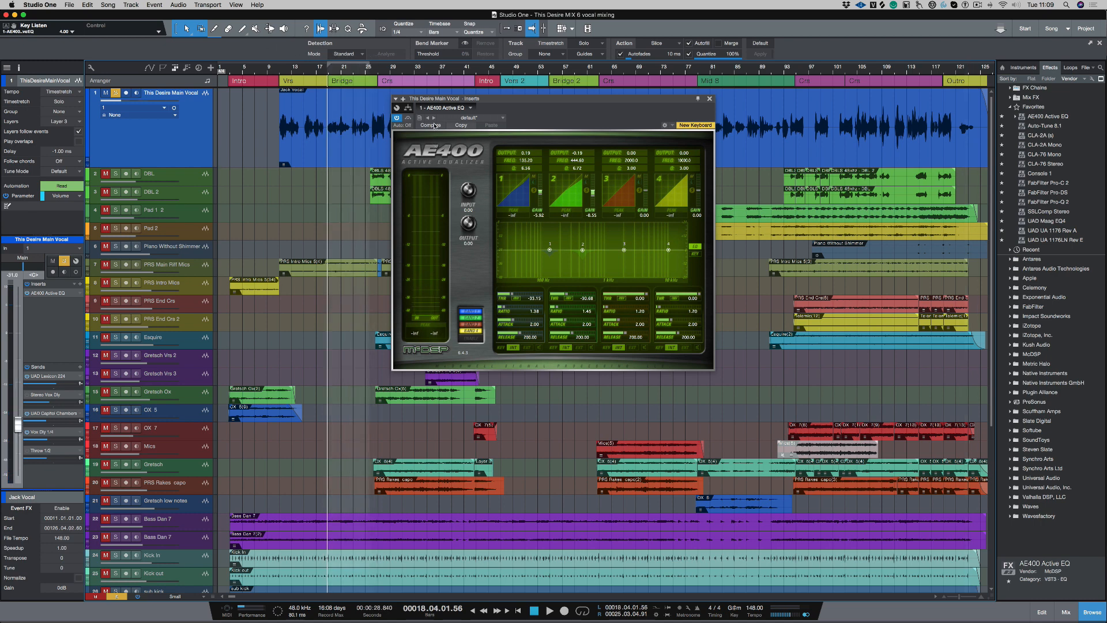
Play the soloed vocal while toggling the AE400 bypass to compare the processed and unprocessed sound
{"action": "key", "text": "space"}
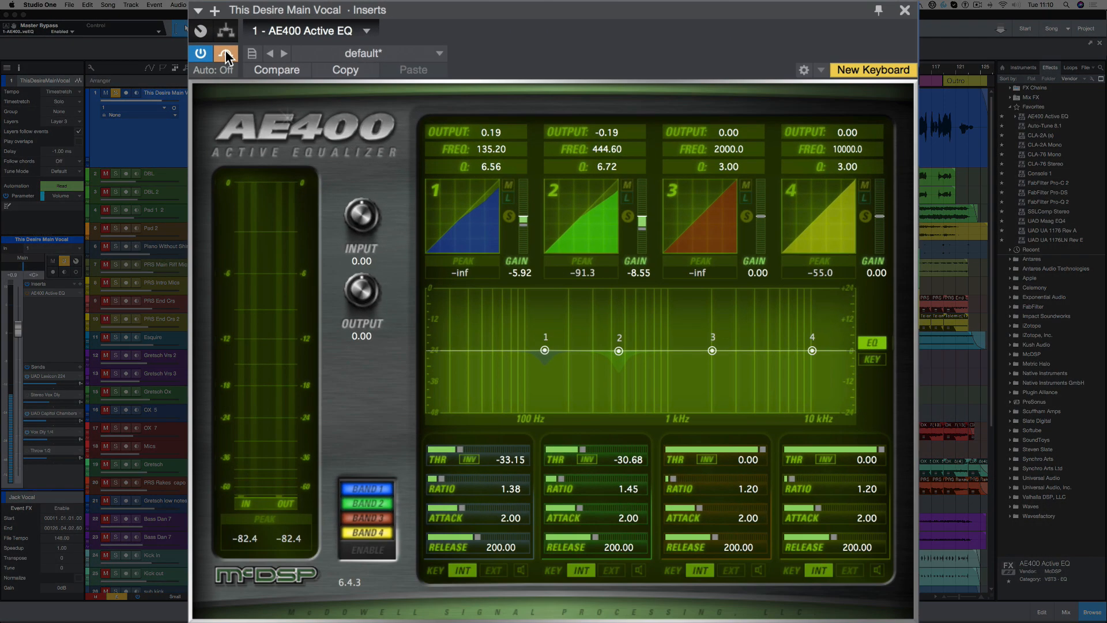
{"action": "left_click", "coordinate": [226, 55]}
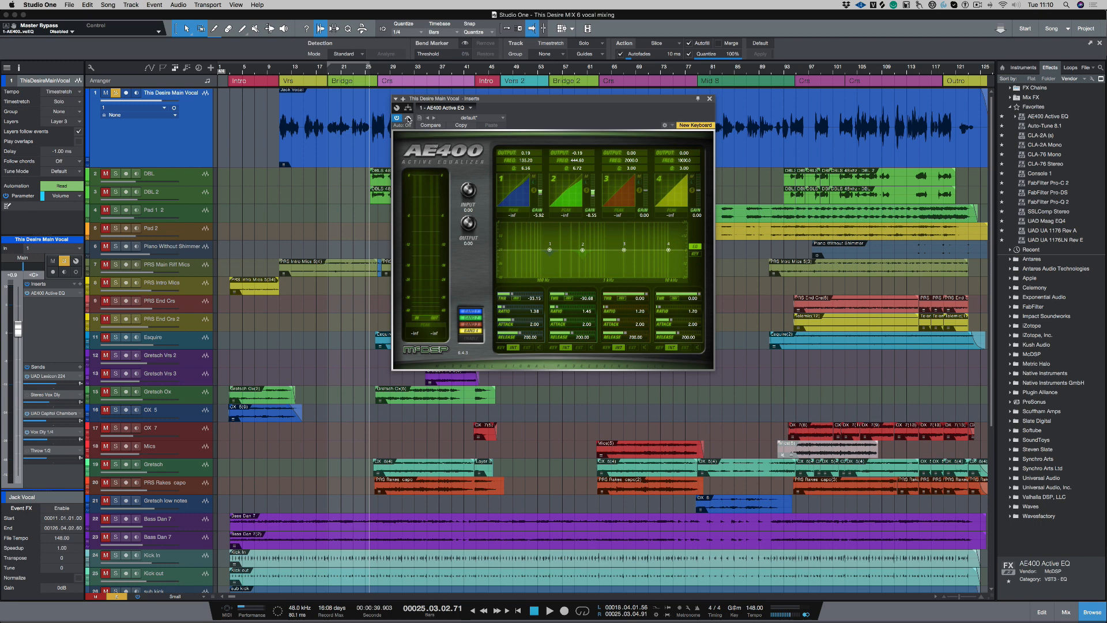
Insert Console 1 after the AE400 on the main vocal and set its drive to 6.3 and character to 2.2
{"action": "left_click", "coordinate": [1037, 174]}
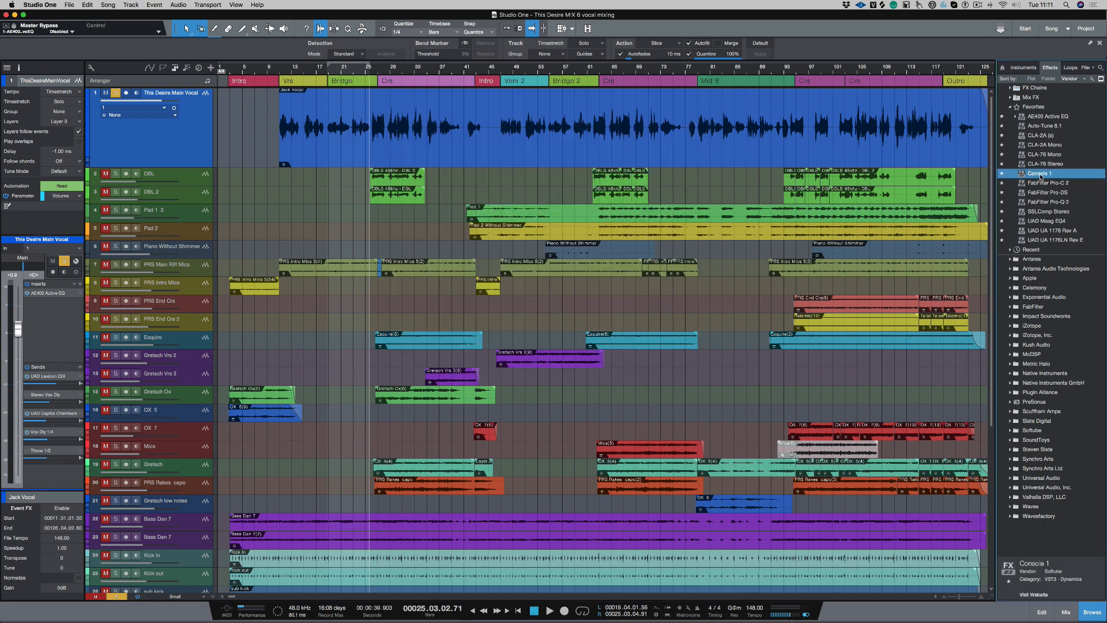
{"action": "left_click_drag", "start_coordinate": [1037, 176], "coordinate": [51, 312]}
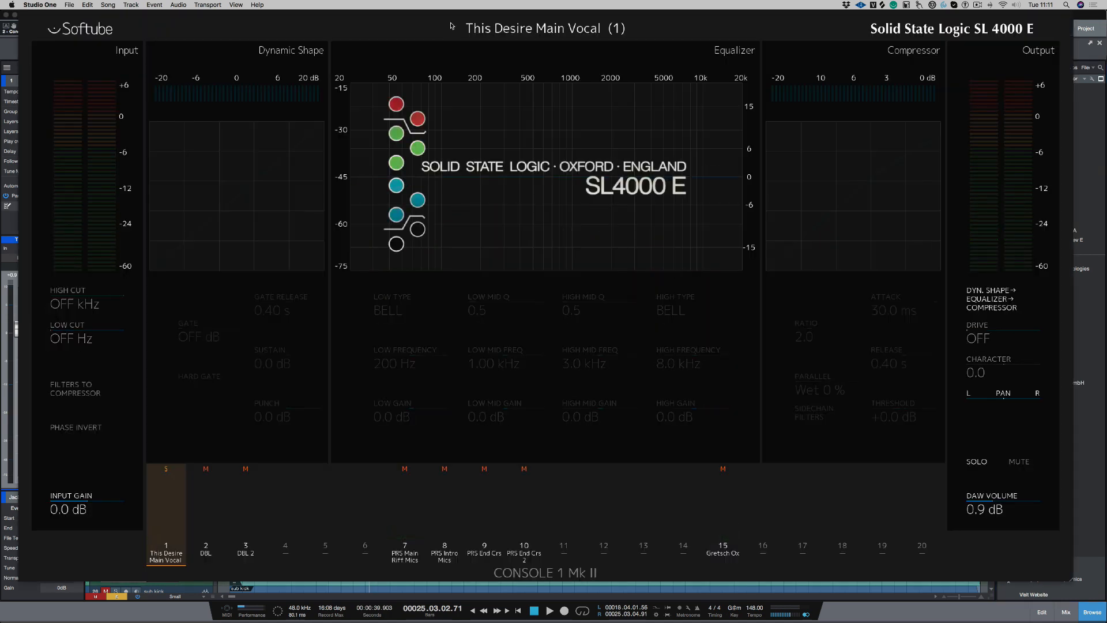
{"action": "key", "text": "space"}
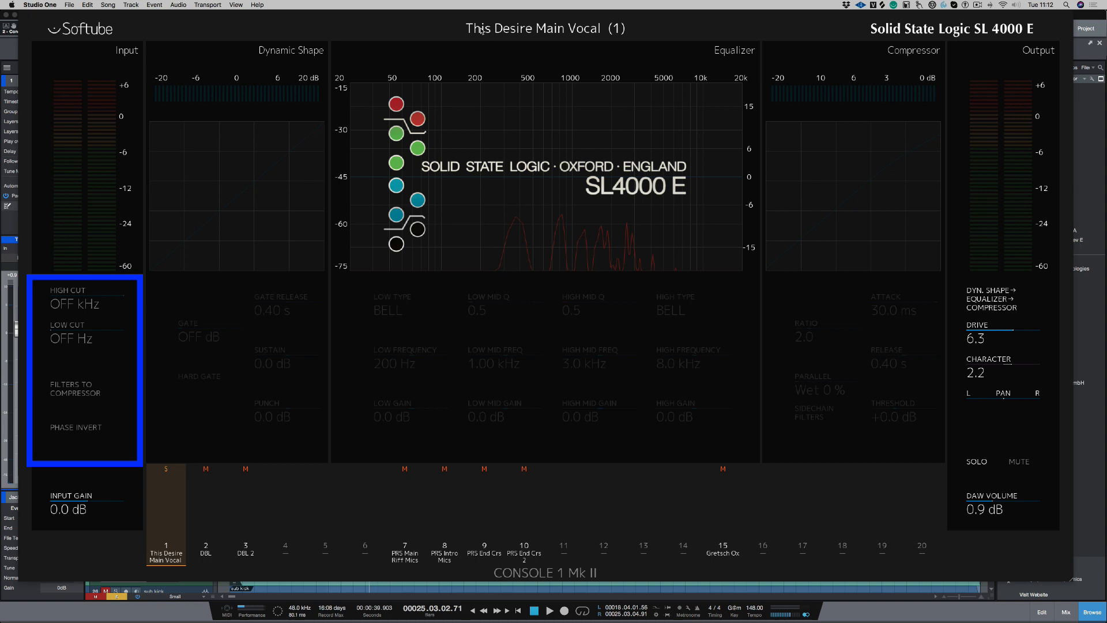
Set the Console 1 low cut to 96 Hz while listening to the vocal
{"action": "key", "text": "space"}
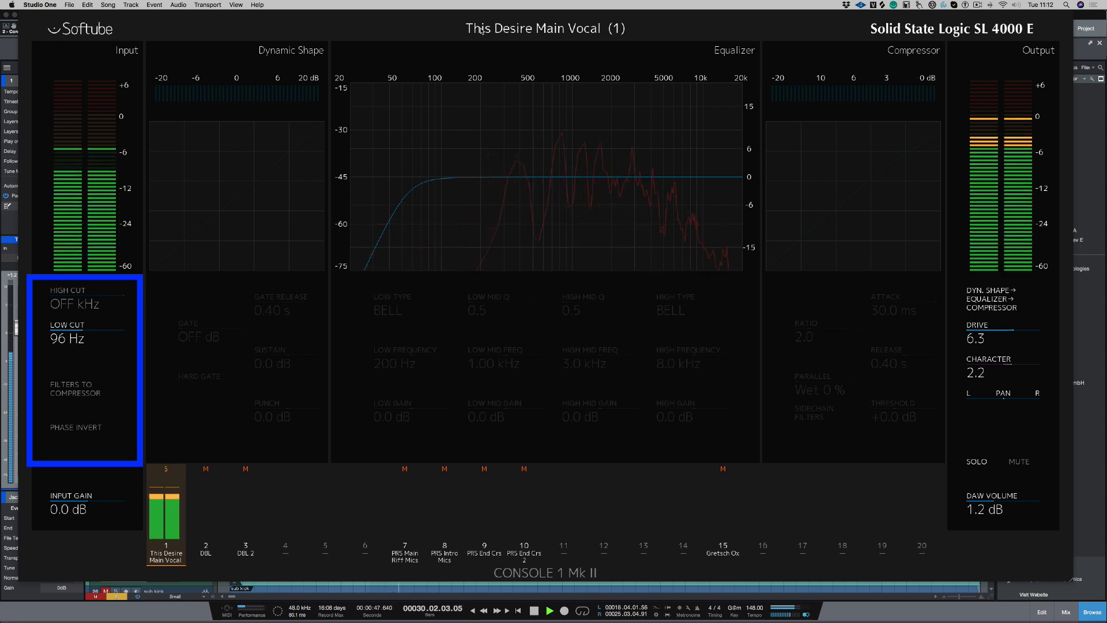
{"action": "key", "text": "space"}
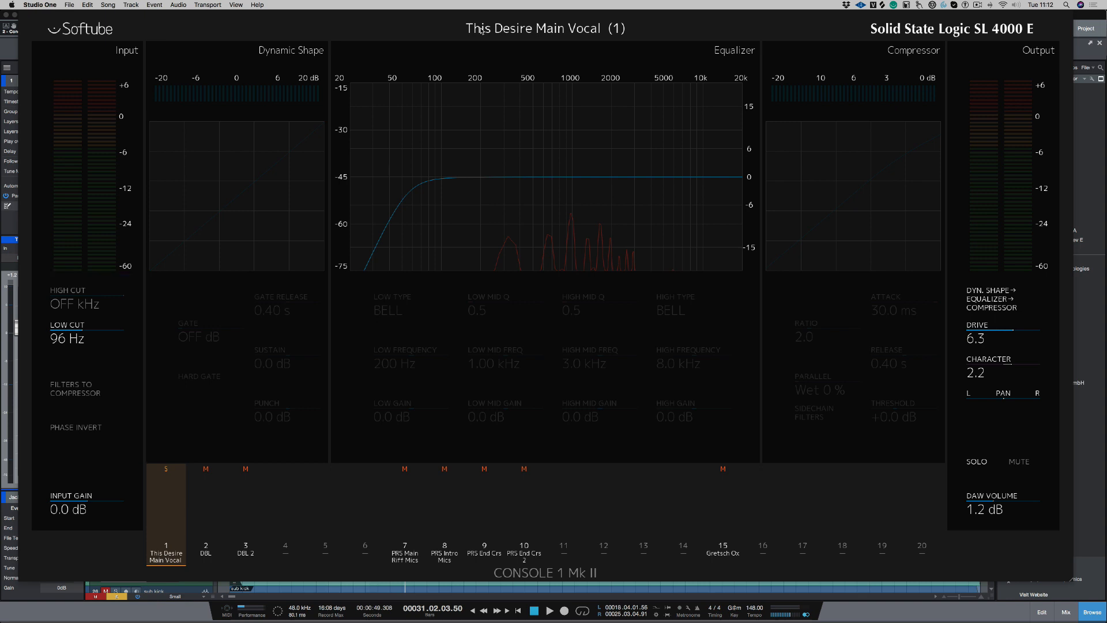
Sweep a boosted Console 1 low-mid band over the playing vocal, then cut it by 2.2 dB at 0.31 kHz with a Q of 3.0
{"action": "key", "text": "space"}
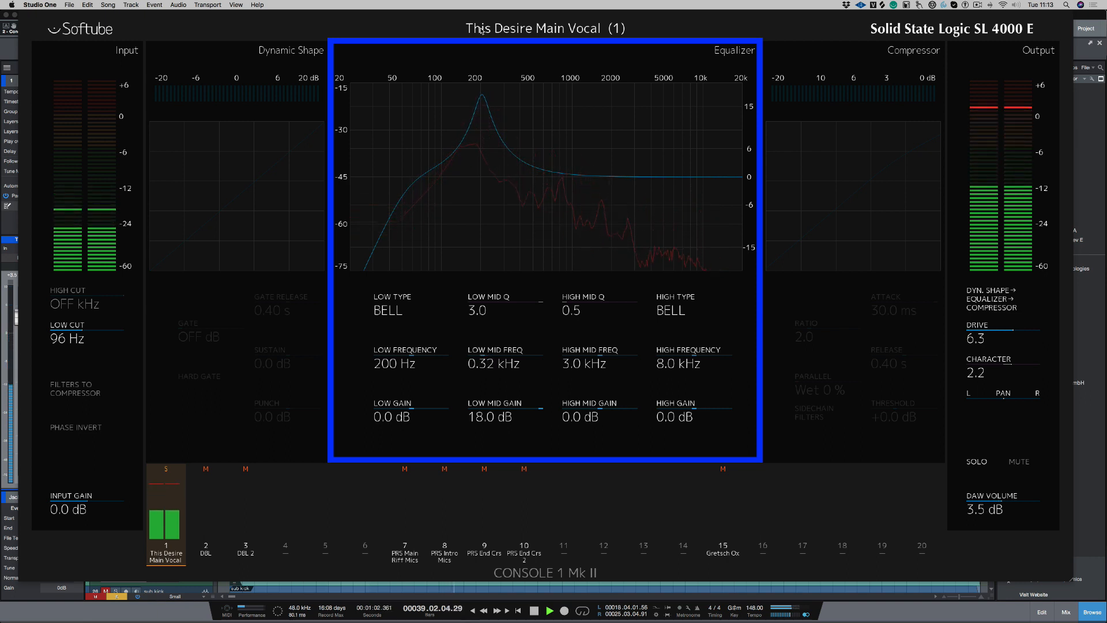
{"action": "key", "text": "space"}
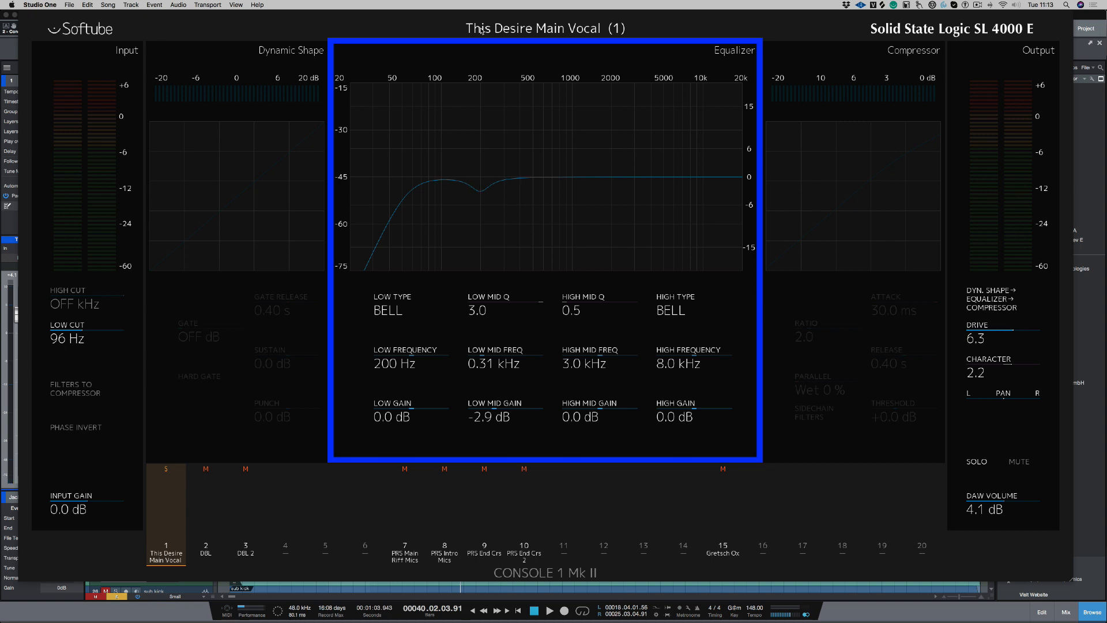
{"action": "key", "text": "space"}
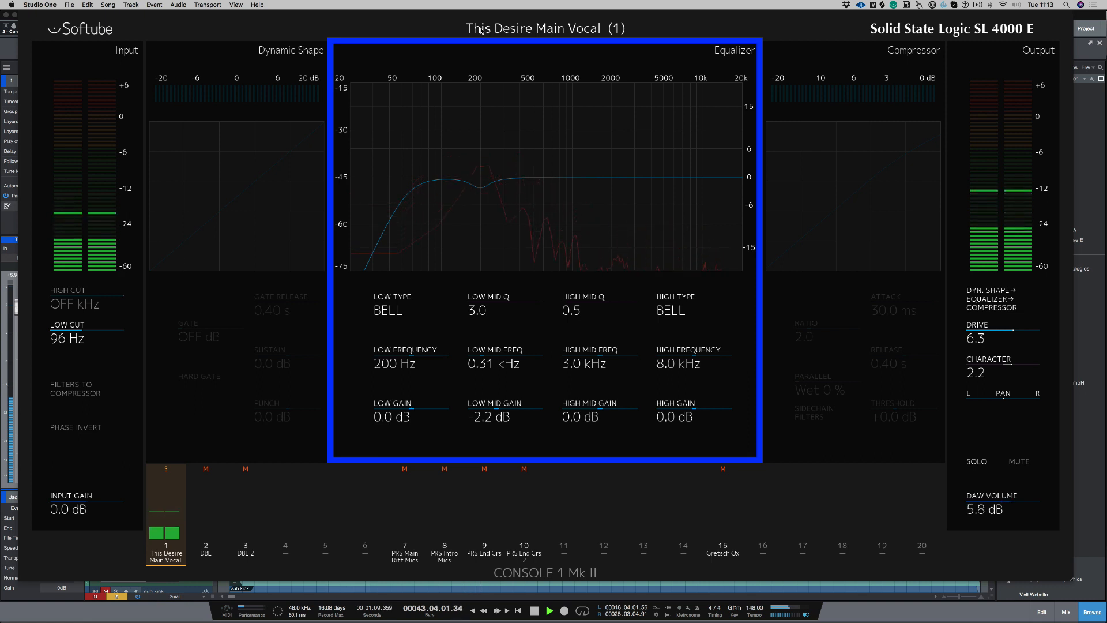
{"action": "key", "text": "space"}
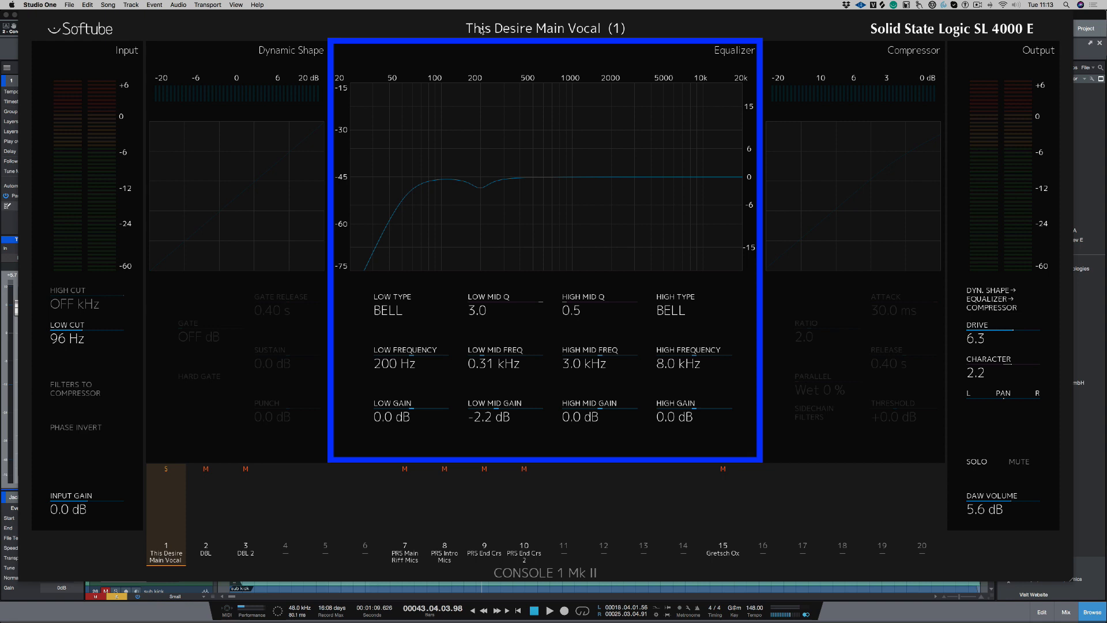
Boost Console 1's high mids by 2.6 dB at 3.0 kHz and its highs by 1.4 dB with a 9.3 kHz shelf
{"action": "key", "text": "space"}
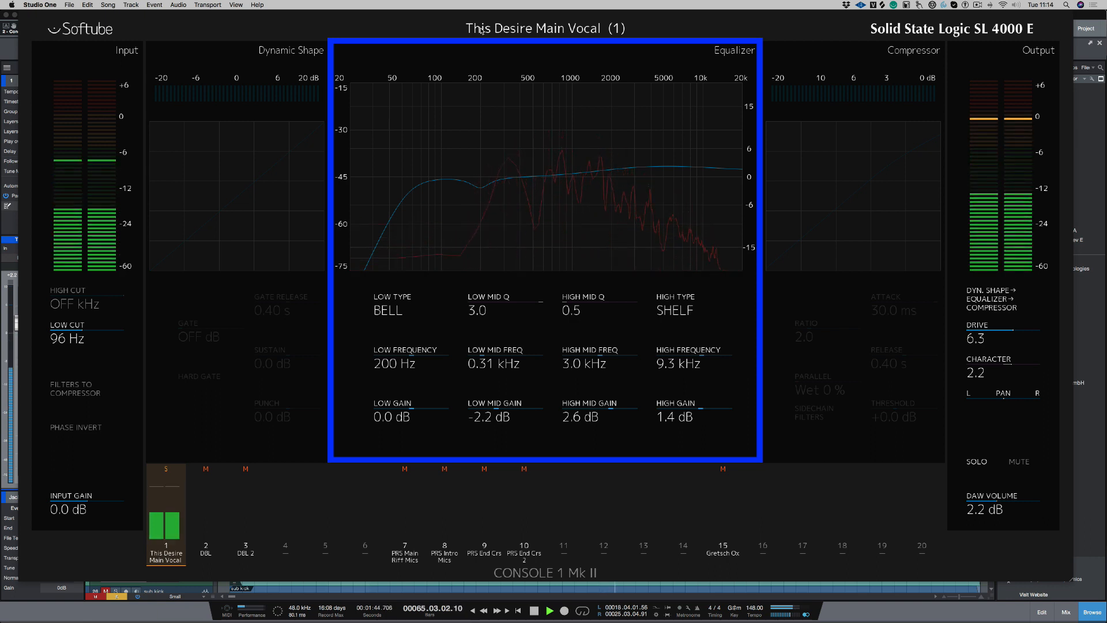
{"action": "key", "text": "shift"}
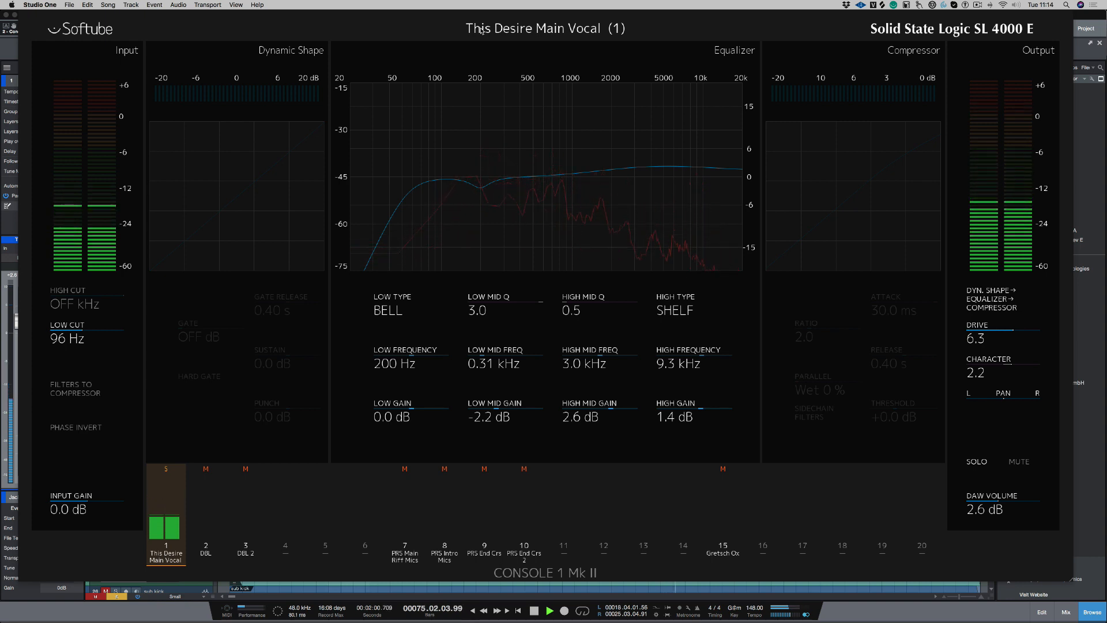
{"action": "key", "text": "space"}
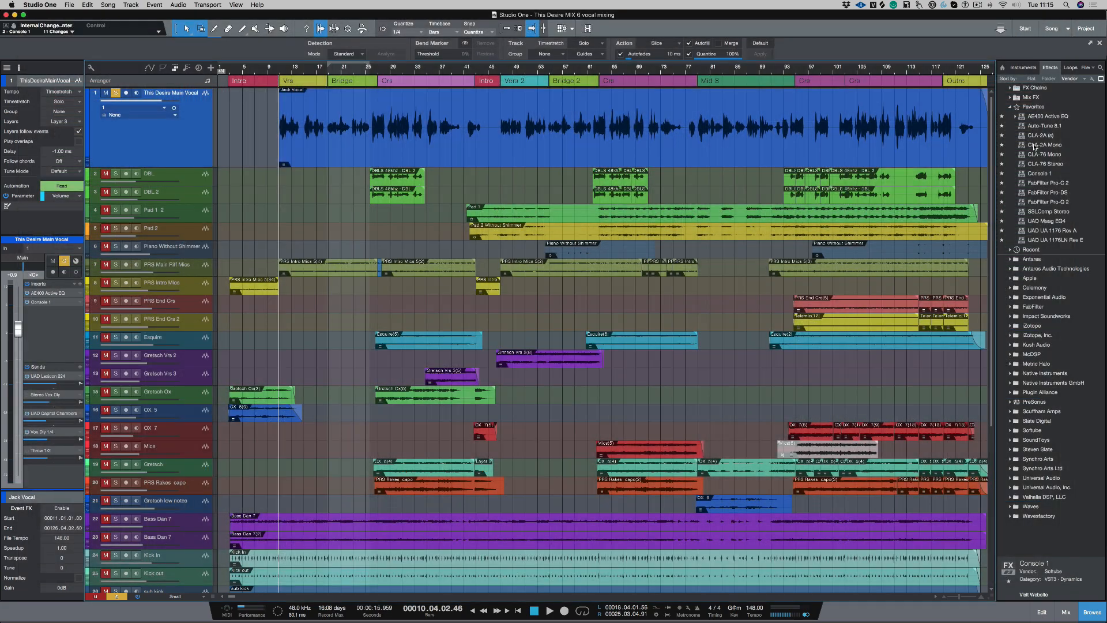
Insert the CLA-2A Mono compressor after Console 1 on the main vocal track
{"action": "left_click_drag", "start_coordinate": [1035, 147], "coordinate": [43, 333]}
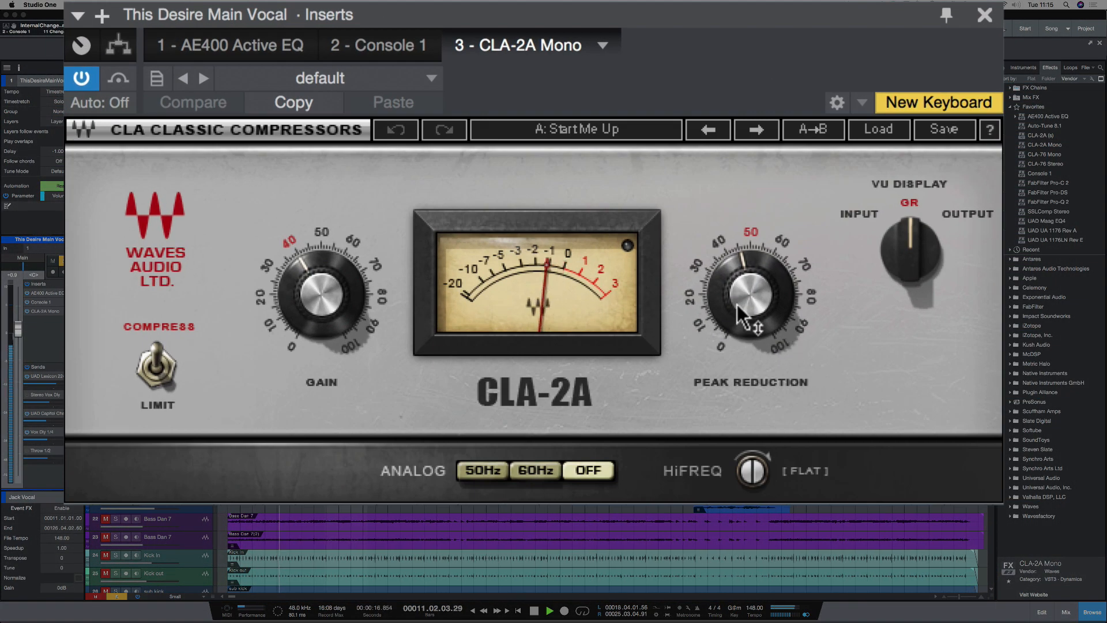
Raise the CLA-2A peak reduction to about 55, trim its gain to just under 40, and compare the vocal with the compressor bypassed
{"action": "left_click_drag", "start_coordinate": [736, 304], "coordinate": [736, 287]}
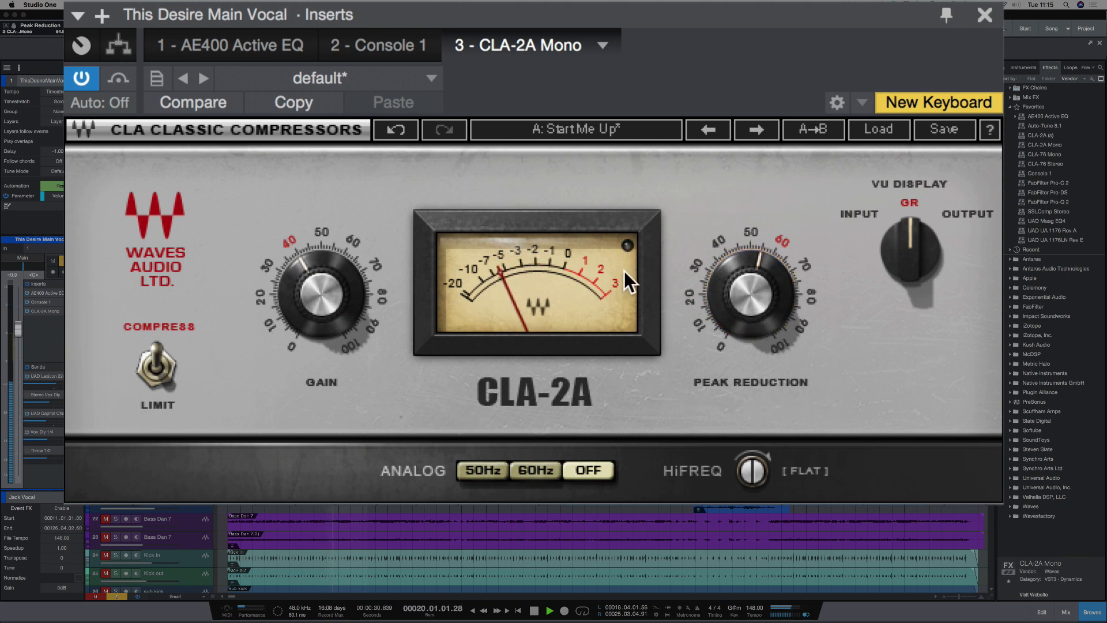
{"action": "left_click_drag", "start_coordinate": [305, 272], "coordinate": [306, 276]}
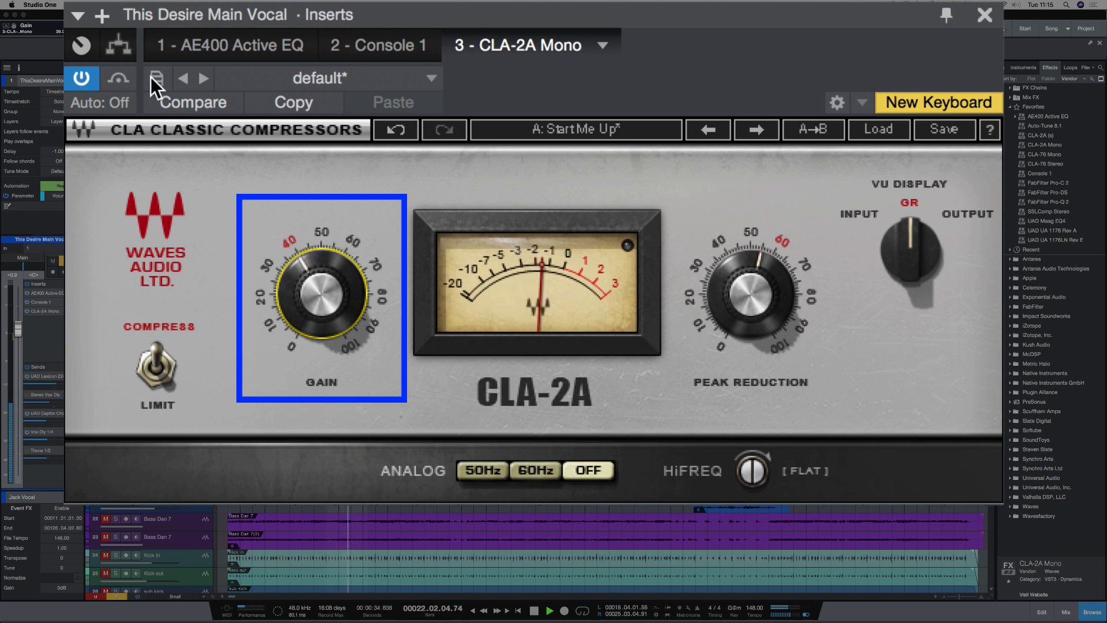
{"action": "left_click", "coordinate": [79, 76]}
{"action": "left_click", "coordinate": [79, 77]}
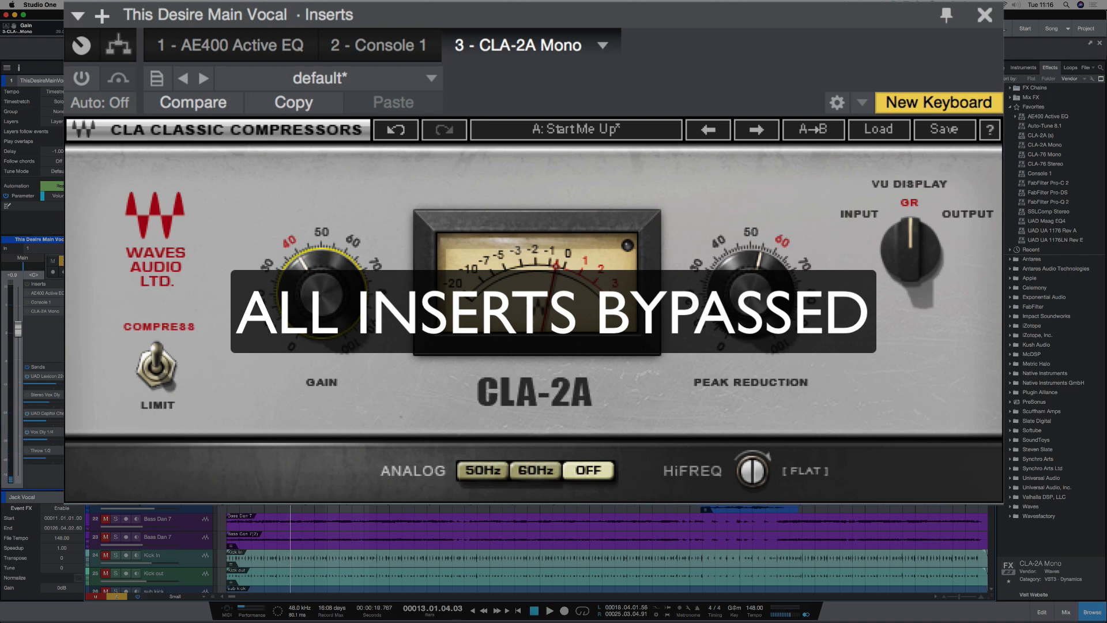
Reactivate all inserts on the main vocal, close the plug-in window, and unsolo the track to play it in the full mix
{"action": "left_click", "coordinate": [27, 284]}
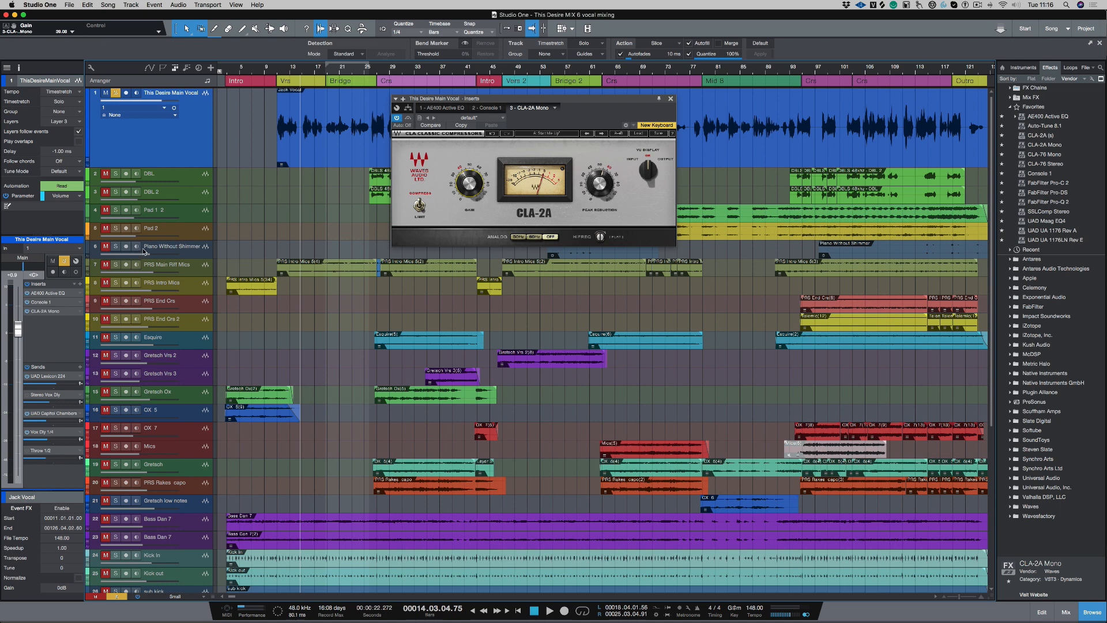
{"action": "left_click", "coordinate": [671, 98]}
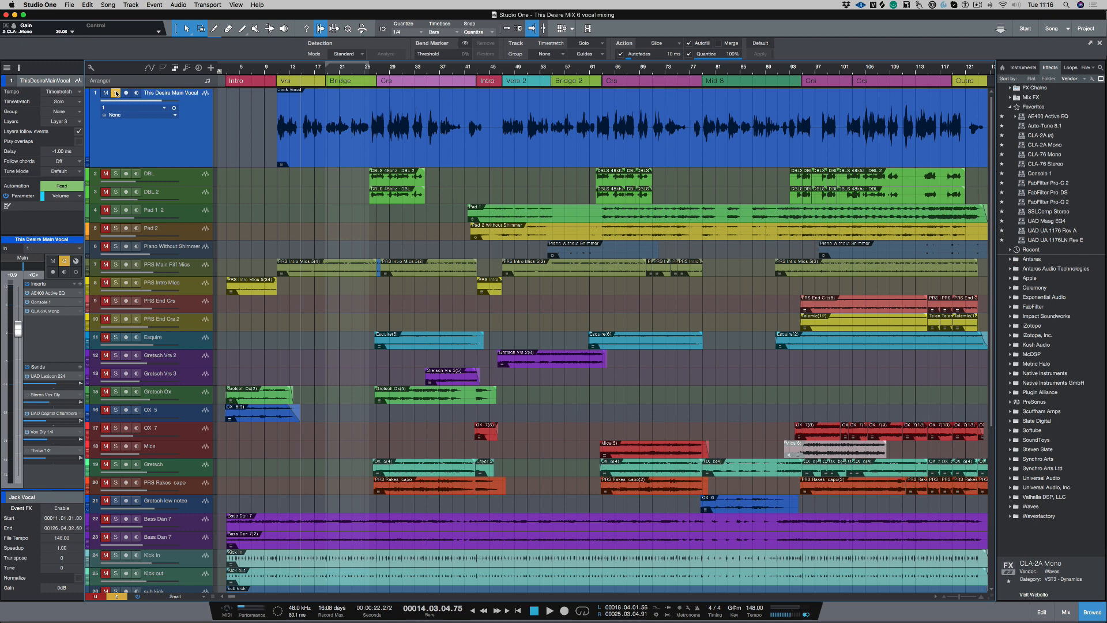
{"action": "left_click", "coordinate": [116, 93]}
{"action": "key", "text": "space"}
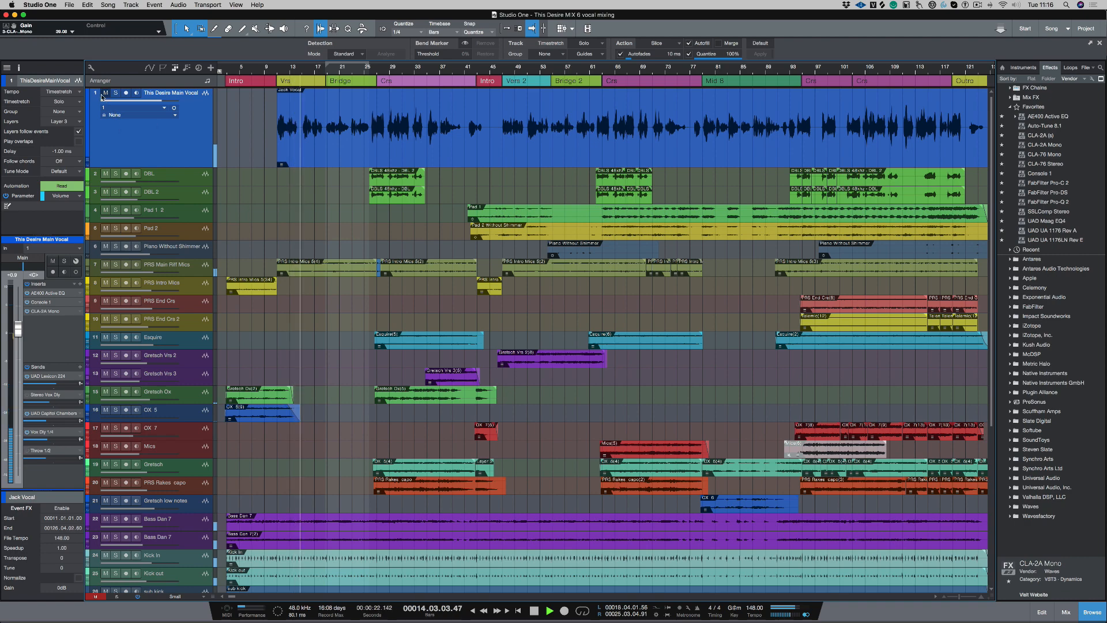
{"action": "scroll", "coordinate": [102, 97], "scroll_direction": "down", "scroll_amount": 1}
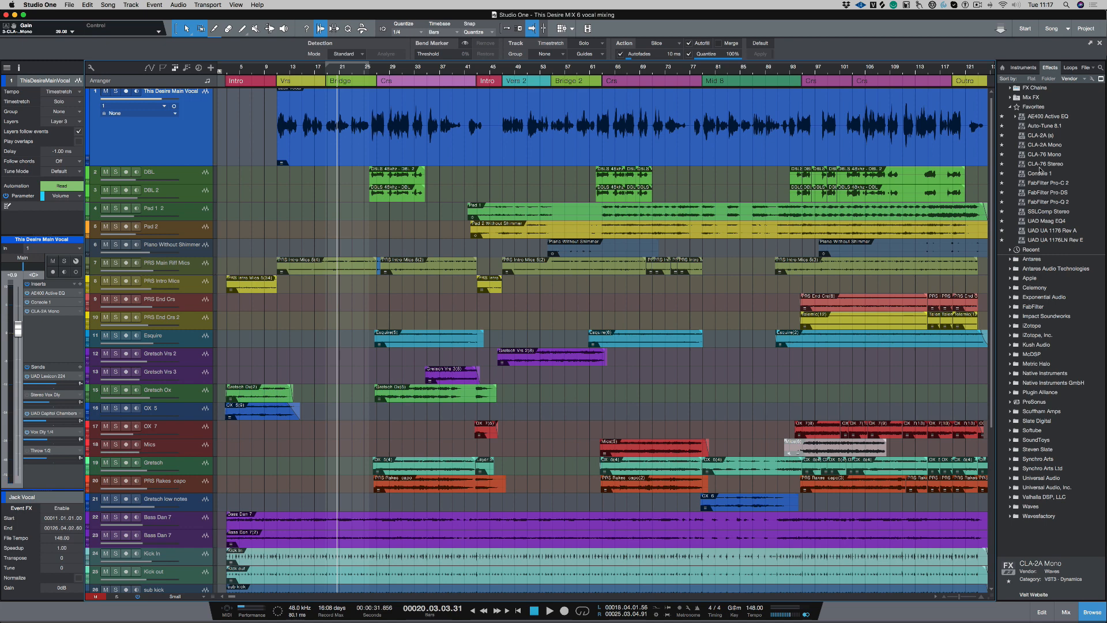
Insert FabFilter Pro-C 2 after CLA-2A Mono on the main vocal and return the playhead to the start of the first verse
{"action": "left_click", "coordinate": [1046, 183]}
{"action": "left_click_drag", "start_coordinate": [1047, 183], "coordinate": [55, 330]}
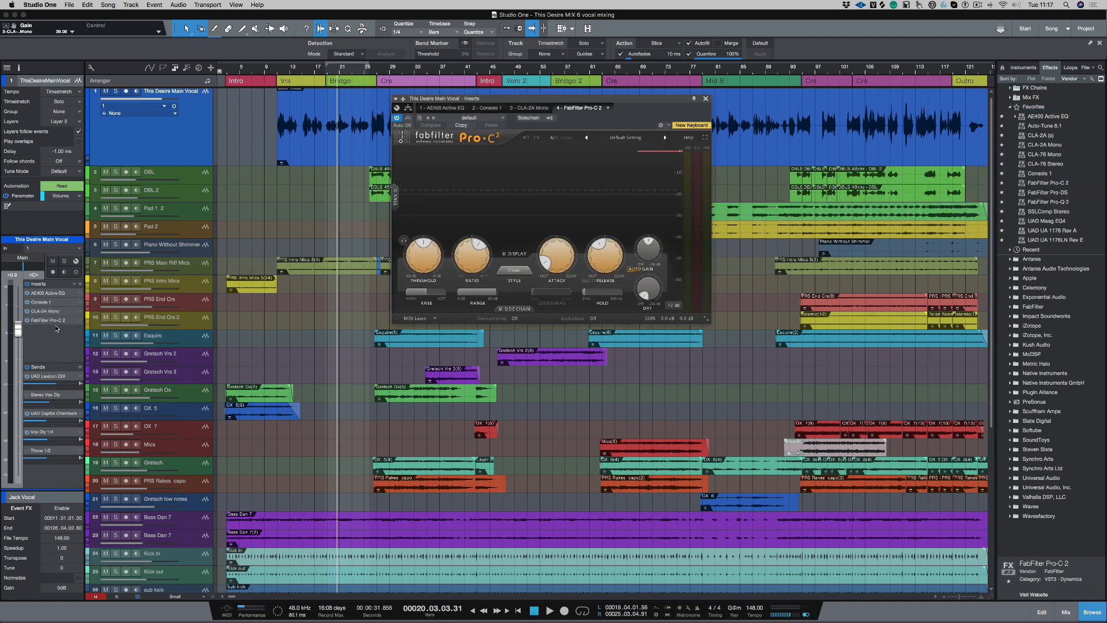
{"action": "left_click", "coordinate": [278, 71]}
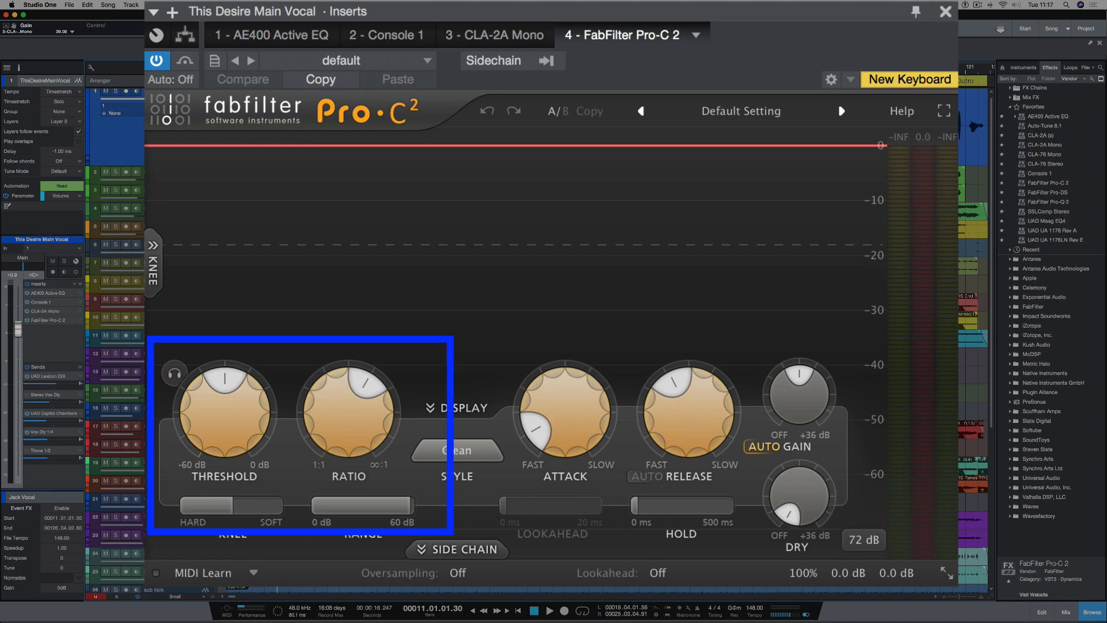
Set the Pro-C 2 threshold to about -27 dB and its ratio to about 5:1 while the mix plays
{"action": "key", "text": "space"}
{"action": "left_click_drag", "start_coordinate": [197, 398], "coordinate": [178, 446]}
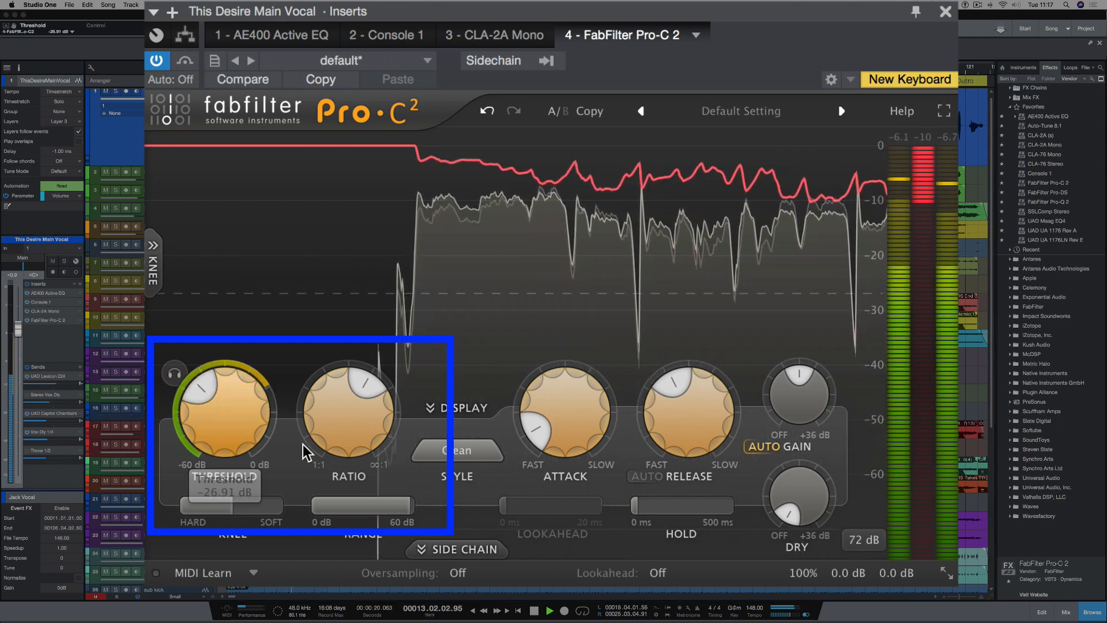
{"action": "mouse_move", "coordinate": [322, 421]}
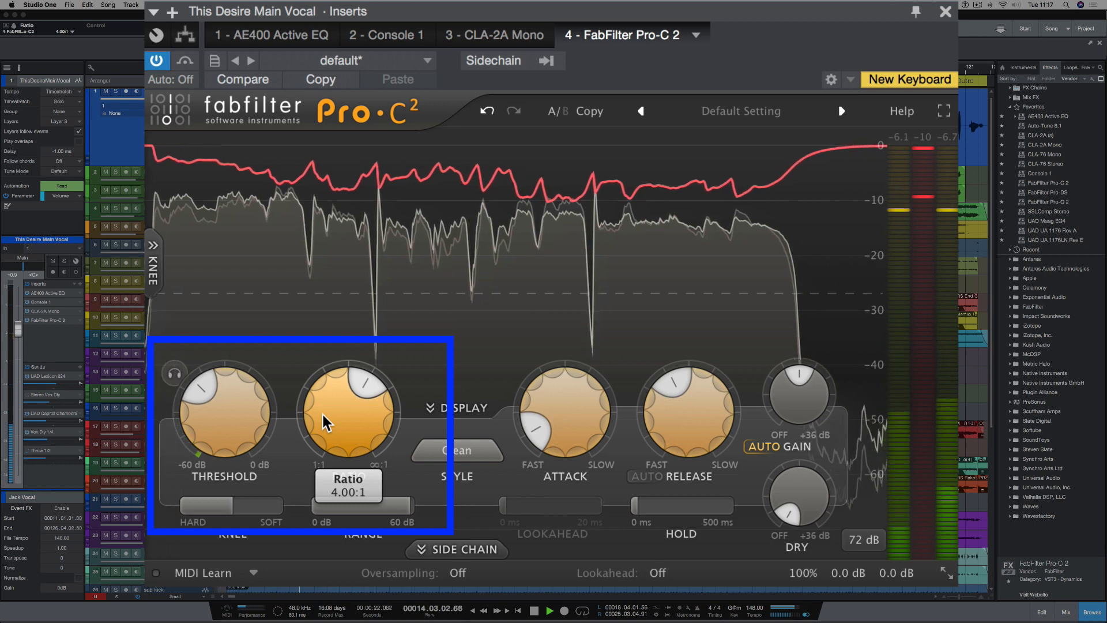
{"action": "left_click_drag", "start_coordinate": [322, 421], "coordinate": [324, 396]}
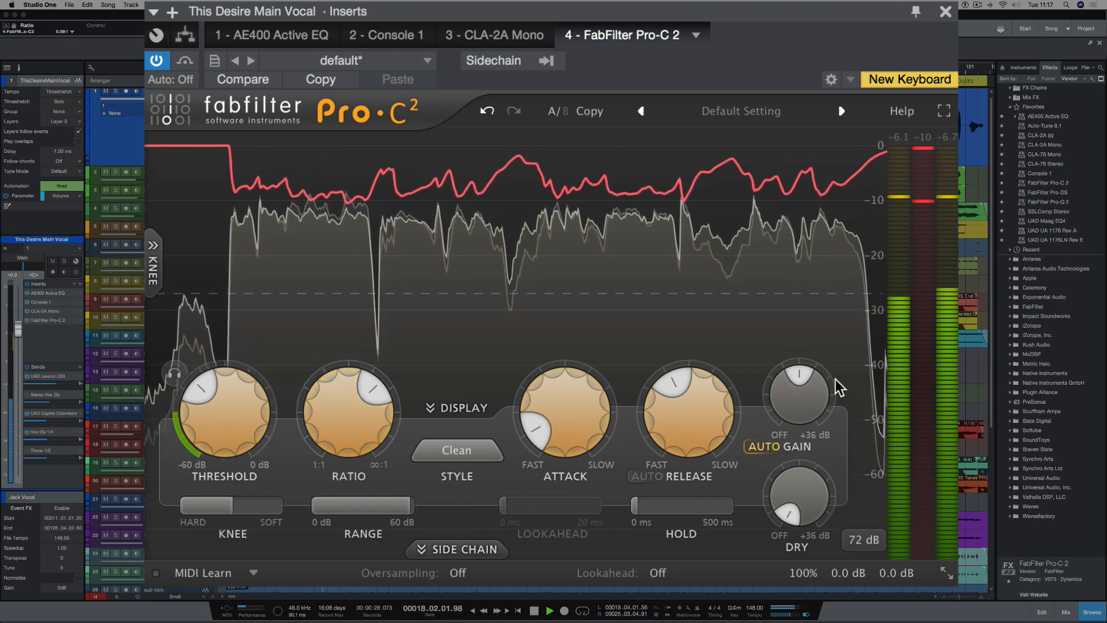
Blend in the uncompressed signal with Pro-C 2's dry gain at about -6 dB and set the output level to -1.0 dB
{"action": "mouse_move", "coordinate": [689, 441]}
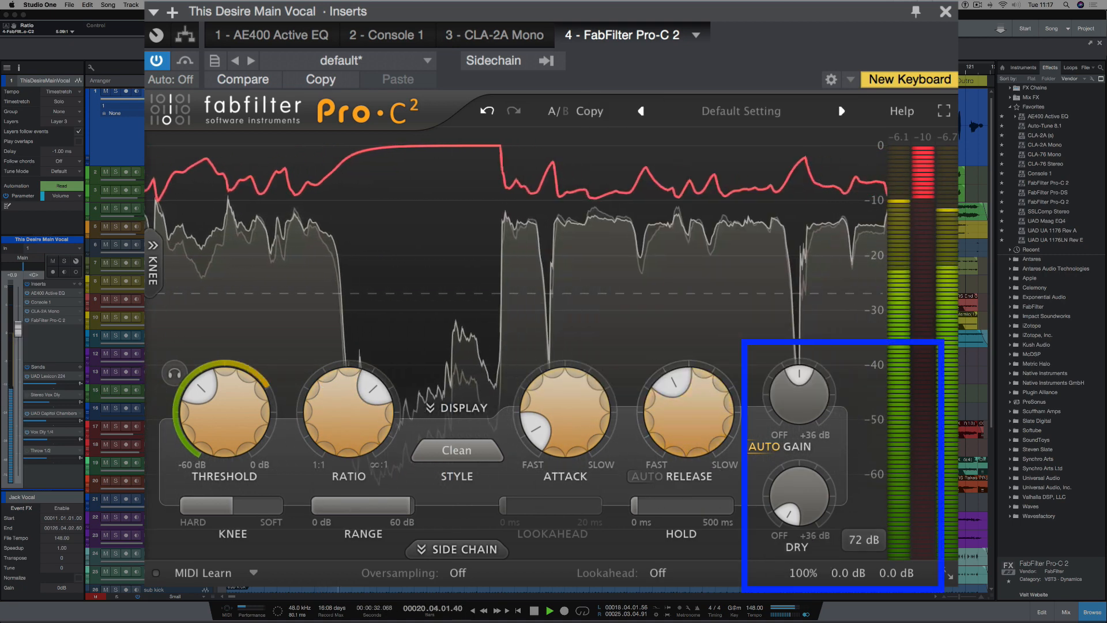
{"action": "mouse_move", "coordinate": [791, 506]}
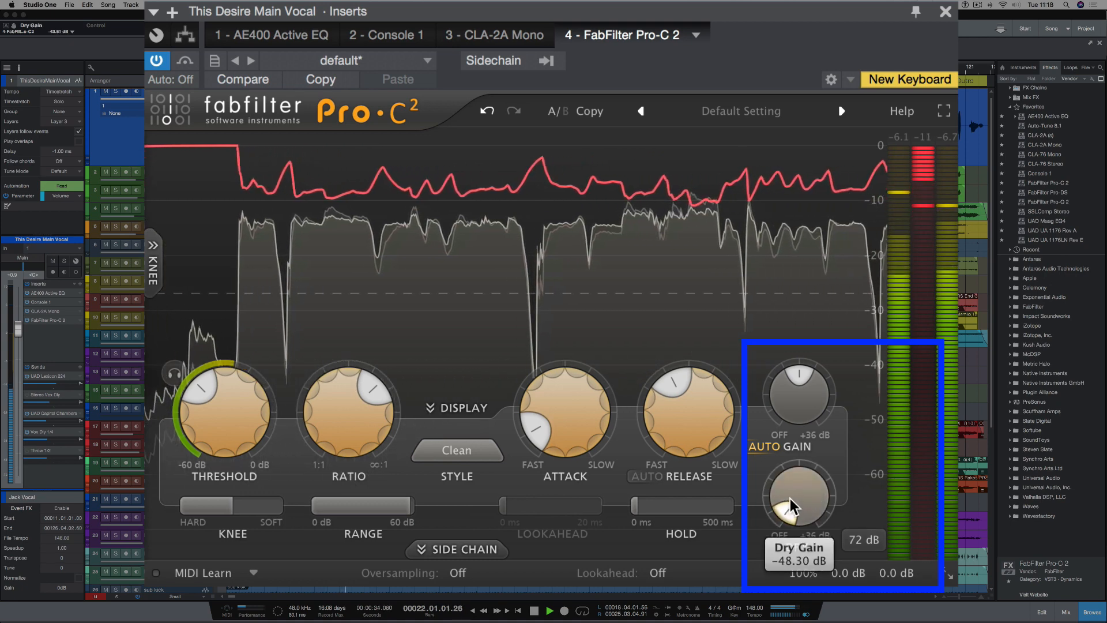
{"action": "left_click_drag", "start_coordinate": [791, 506], "coordinate": [773, 457]}
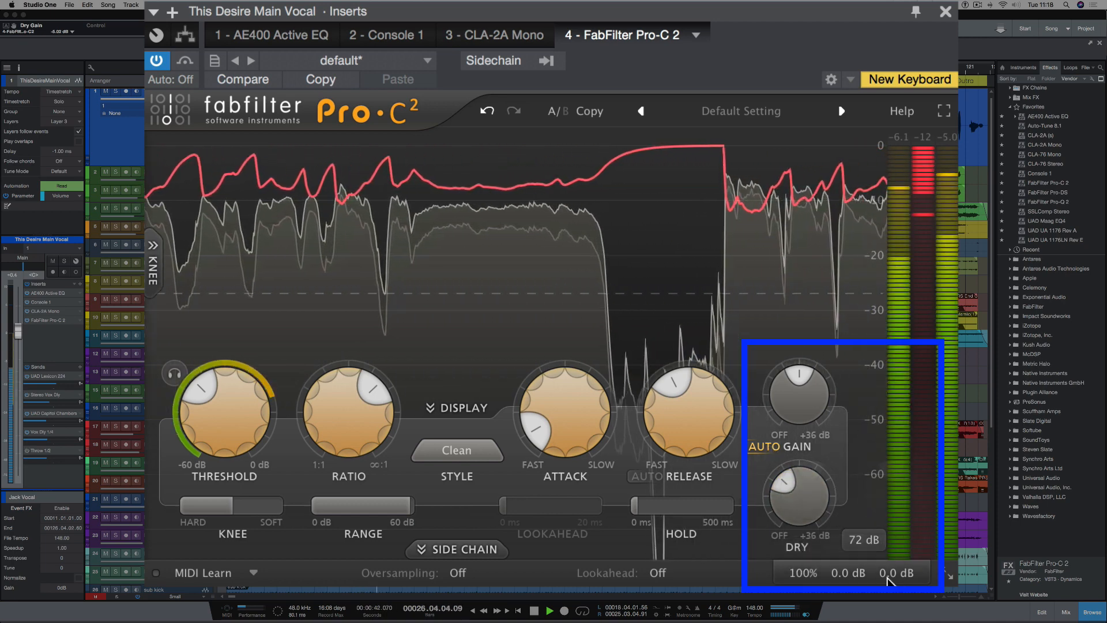
{"action": "mouse_move", "coordinate": [888, 579]}
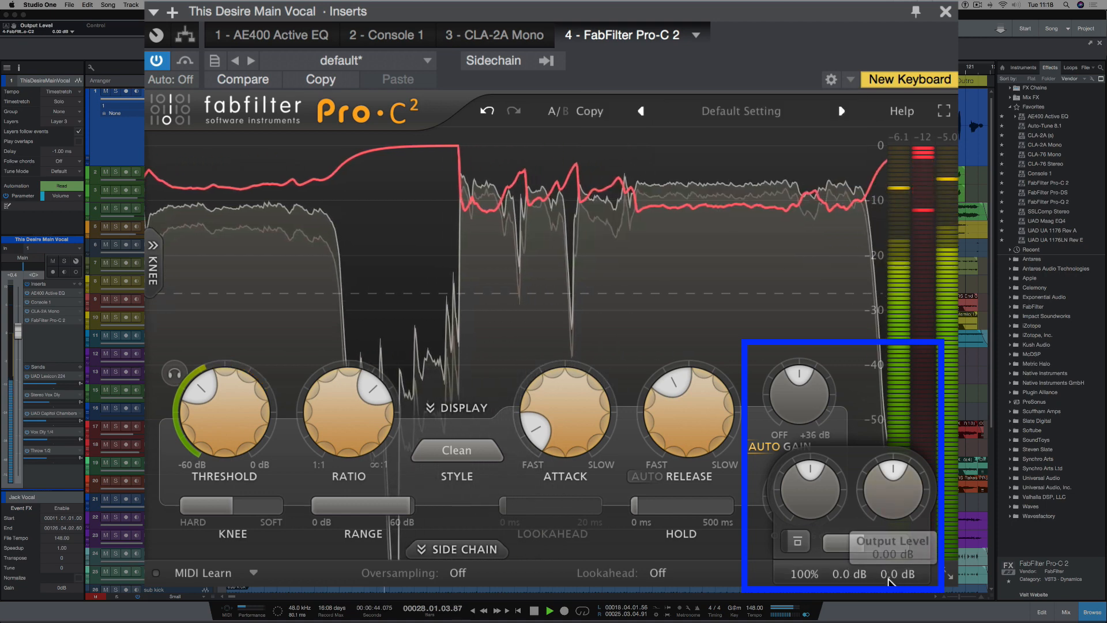
{"action": "left_click_drag", "start_coordinate": [887, 579], "coordinate": [887, 591]}
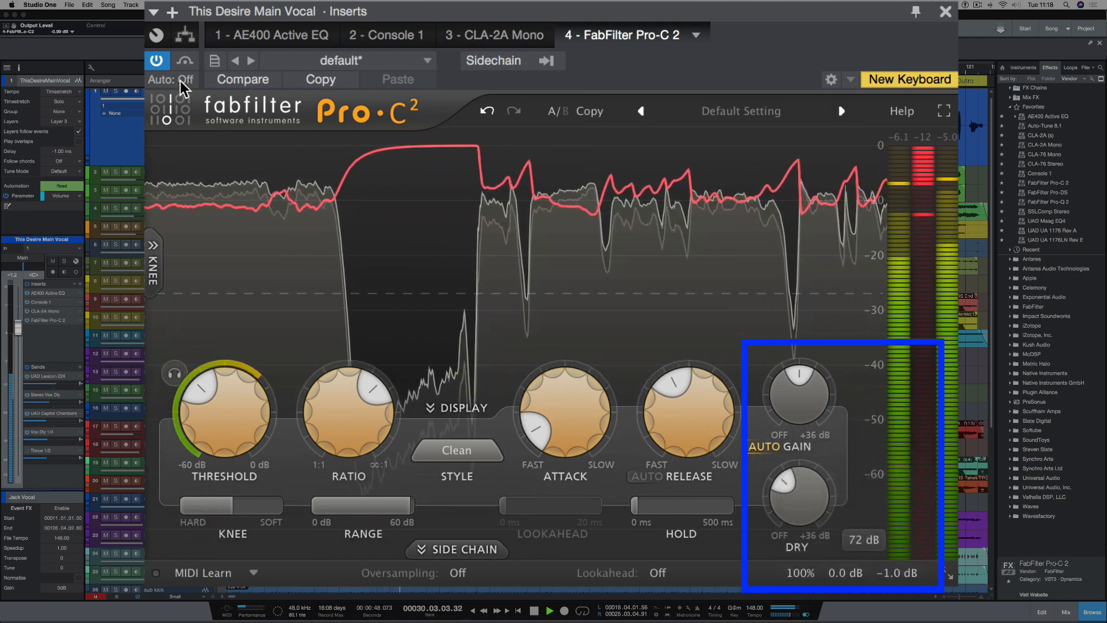
Compare the playing vocal with Pro-C 2 bypassed and with all inserts bypassed, restoring each before stopping playback
{"action": "left_click", "coordinate": [185, 61]}
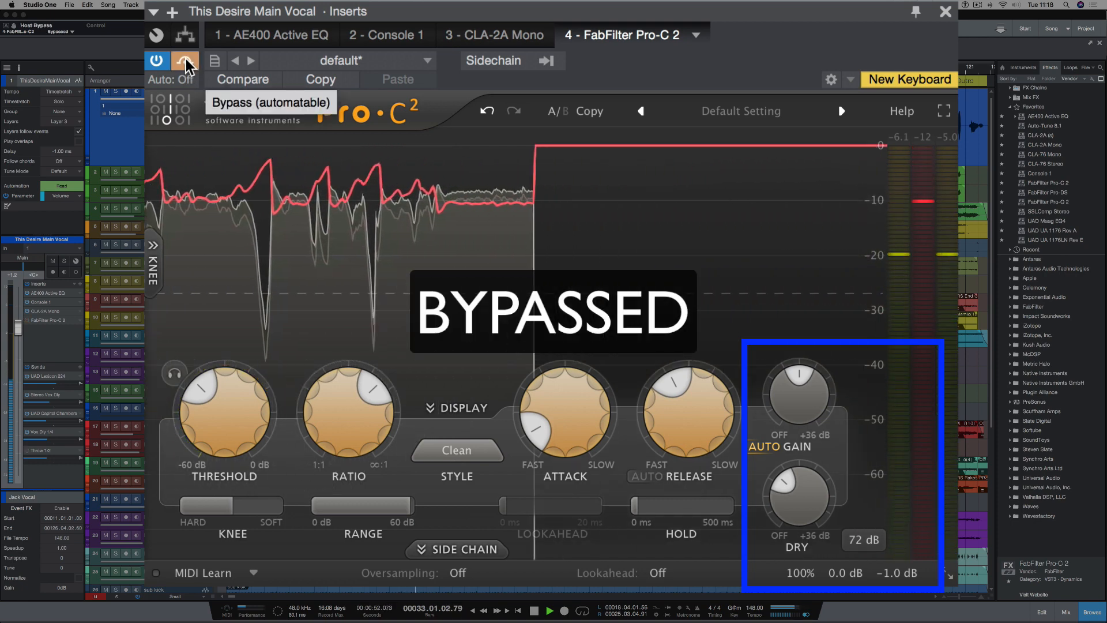
{"action": "left_click", "coordinate": [186, 61]}
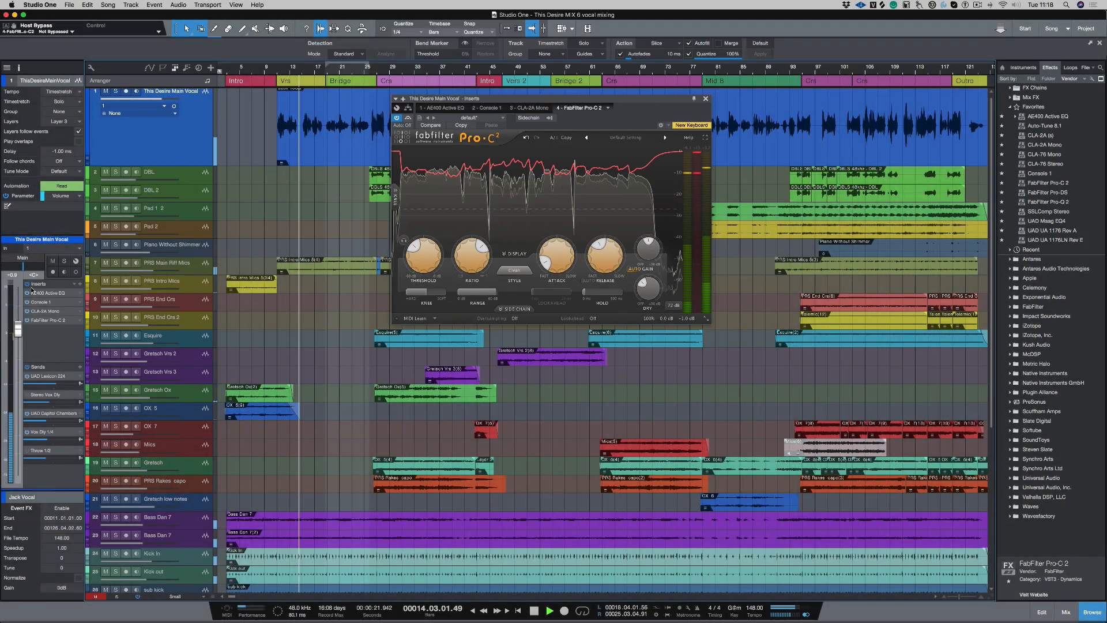
{"action": "left_click", "coordinate": [27, 283]}
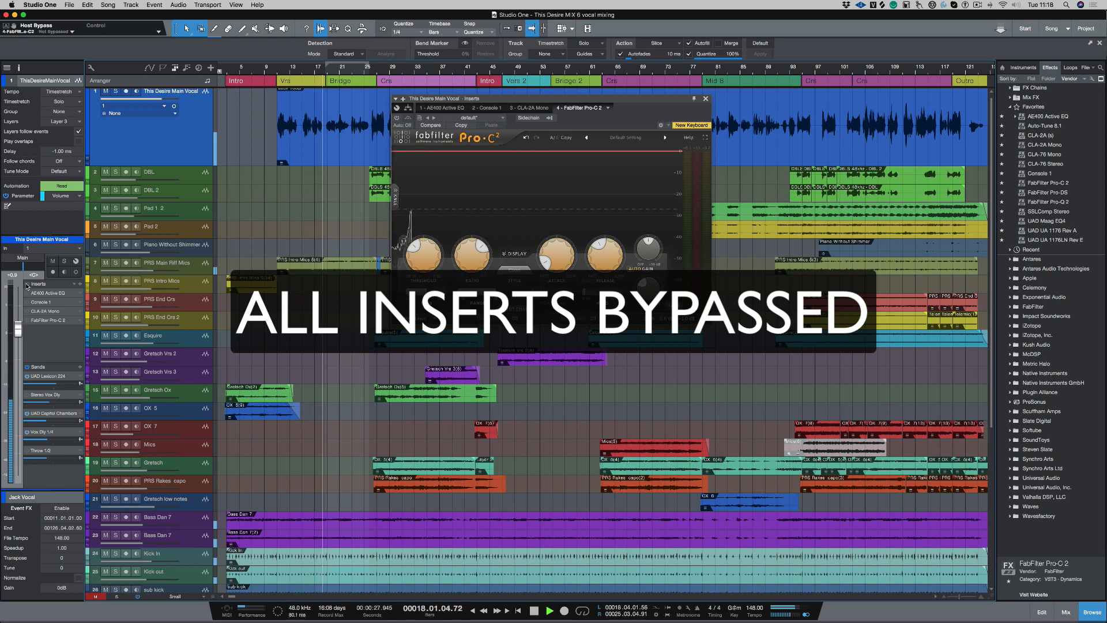
{"action": "left_click", "coordinate": [28, 283]}
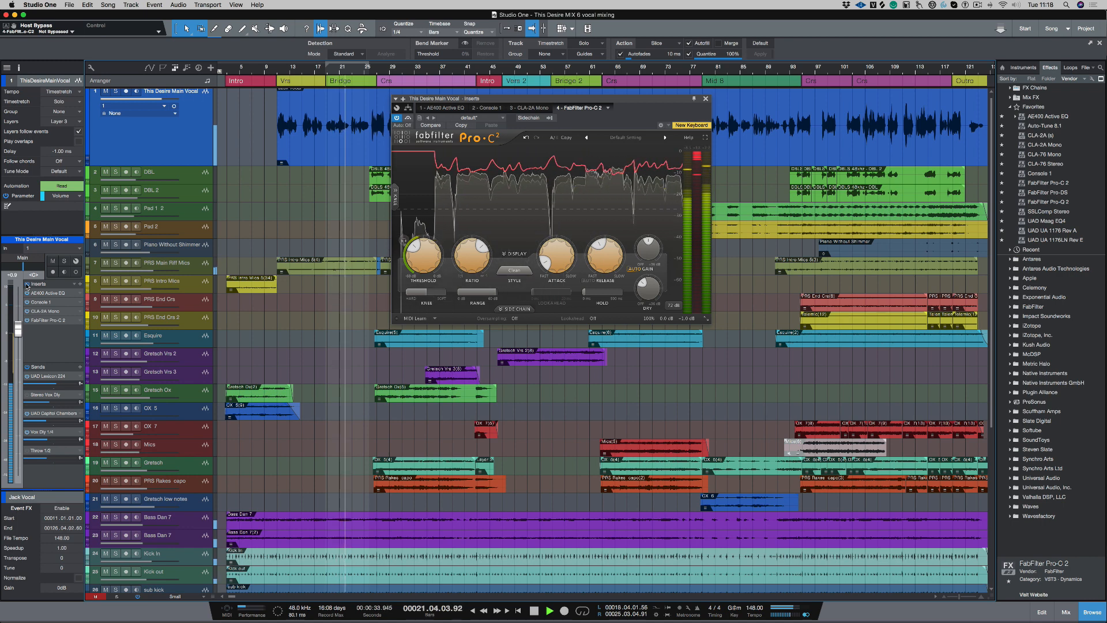
{"action": "key", "text": "space"}
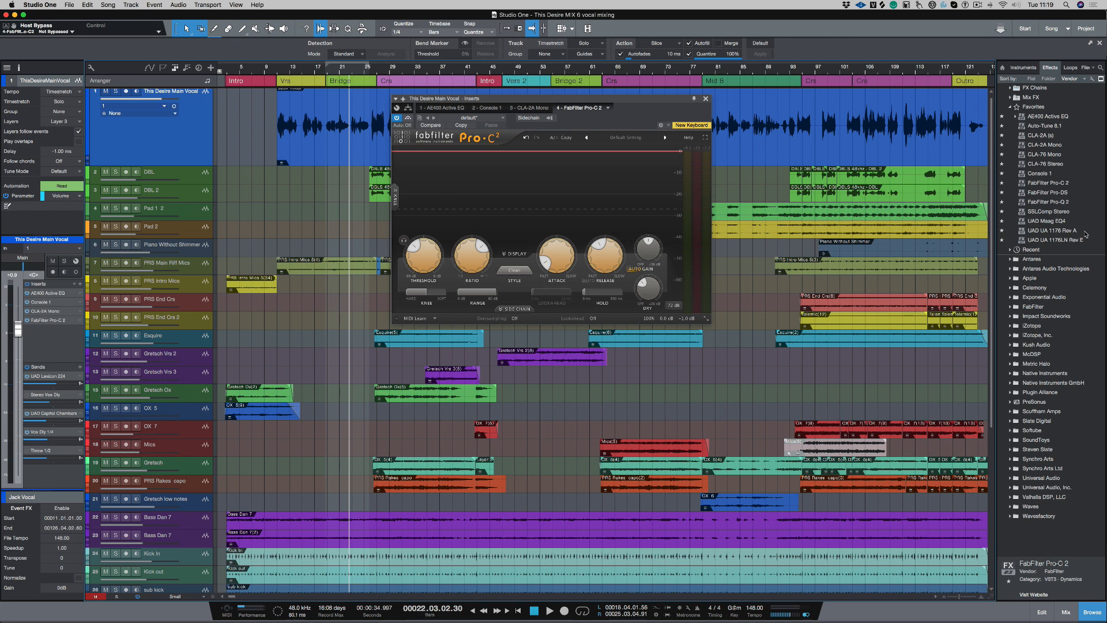
Insert UAD Maag EQ4 after Pro-C 2 on the main vocal and set its Air Band to 40 kHz
{"action": "left_click_drag", "start_coordinate": [1041, 225], "coordinate": [46, 340]}
{"action": "left_click_drag", "start_coordinate": [43, 331], "coordinate": [44, 331]}
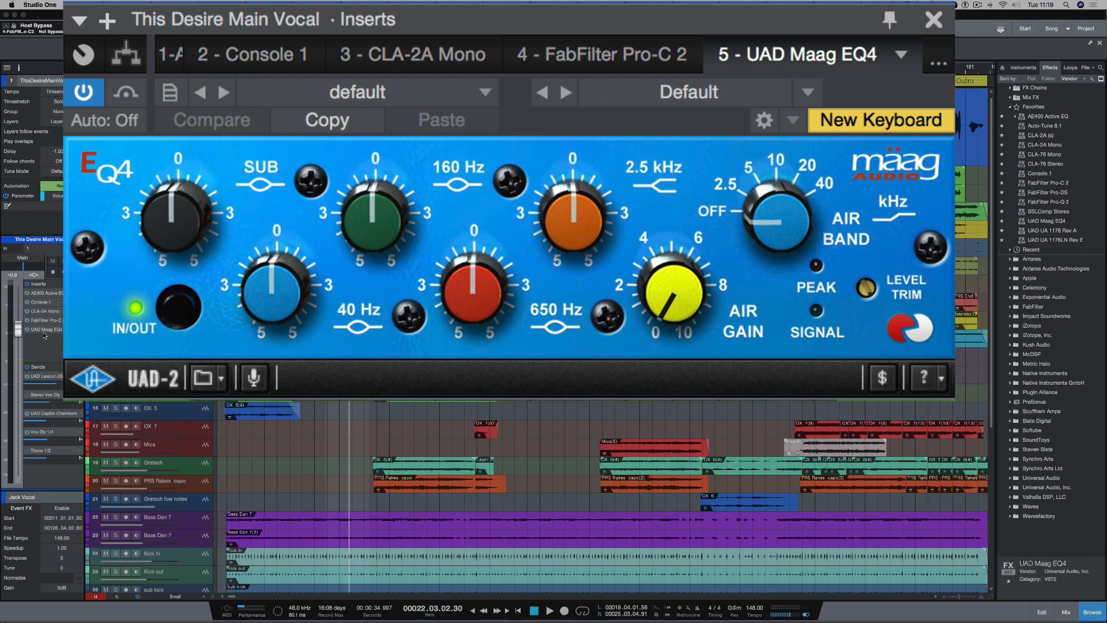
{"action": "left_click_drag", "start_coordinate": [777, 226], "coordinate": [778, 179]}
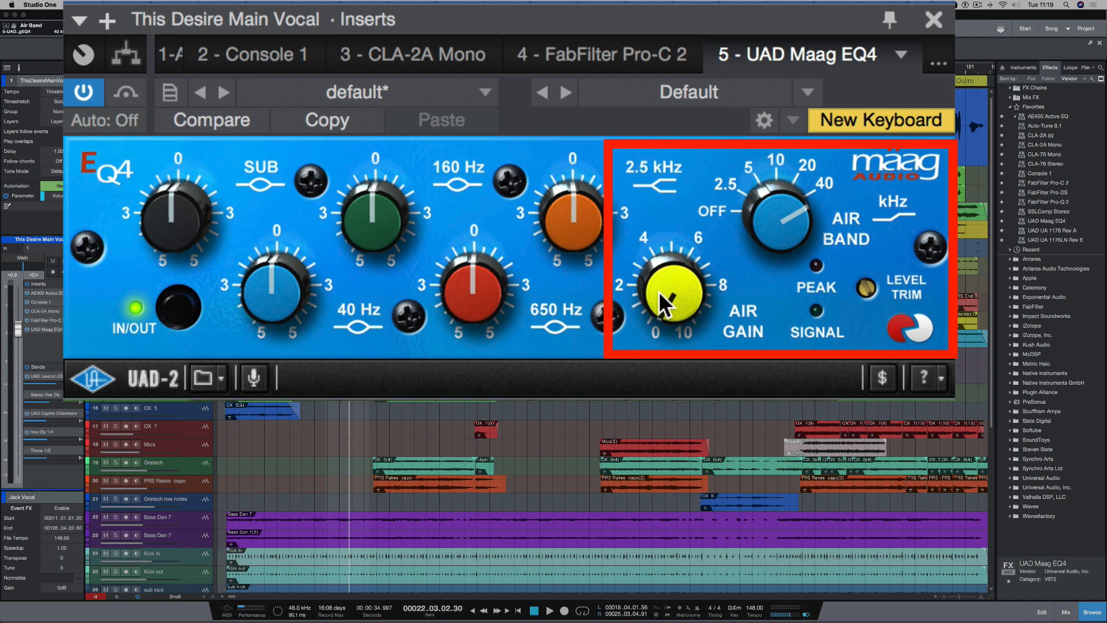
Raise the Maag EQ4 Air Gain to just above 6 during playback, and compare the vocal with the EQ deactivated
{"action": "key", "text": "space"}
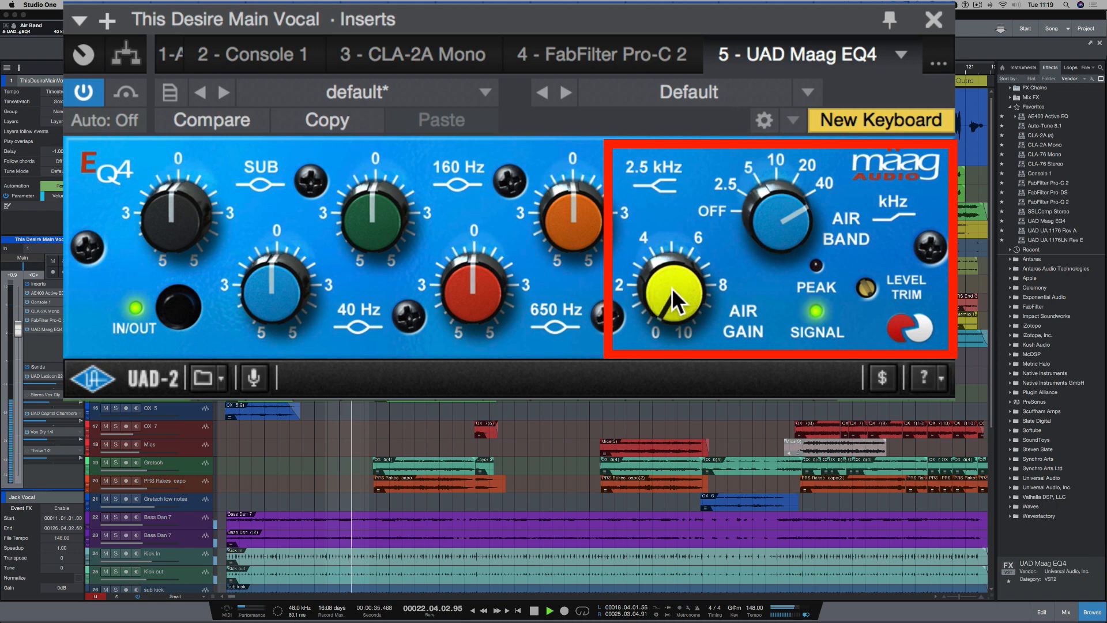
{"action": "left_click_drag", "start_coordinate": [671, 289], "coordinate": [599, 62]}
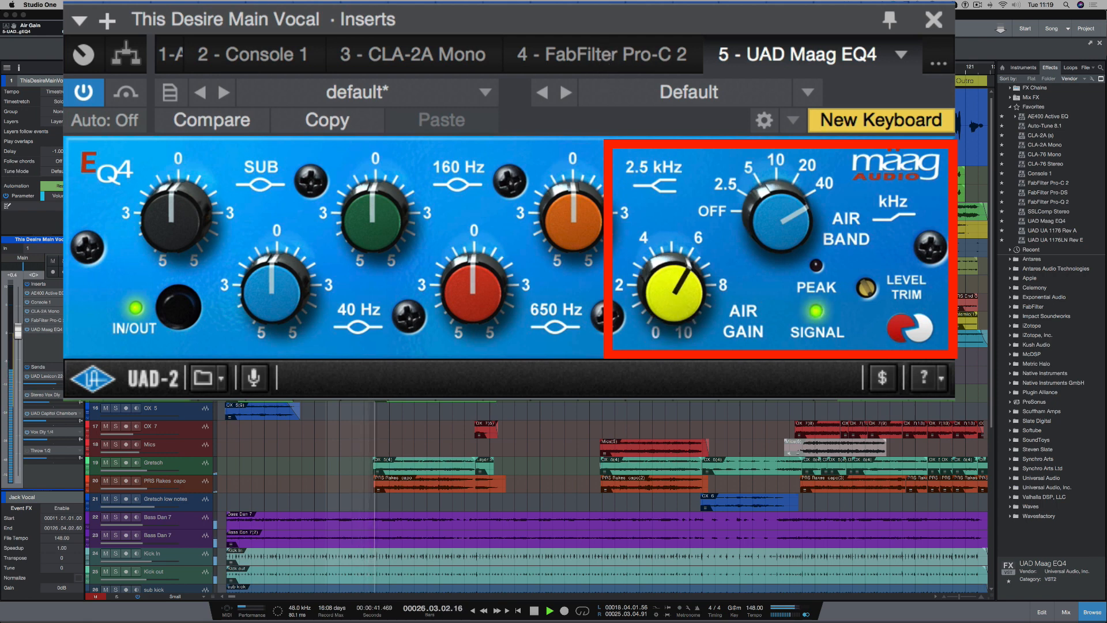
{"action": "left_click", "coordinate": [27, 330]}
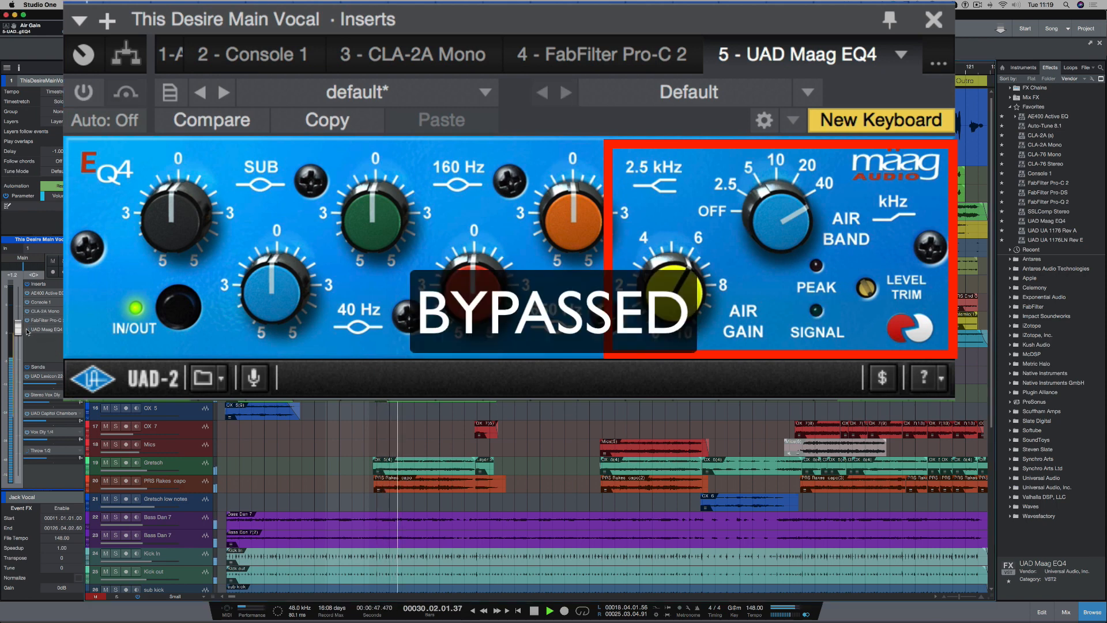
{"action": "left_click", "coordinate": [26, 330]}
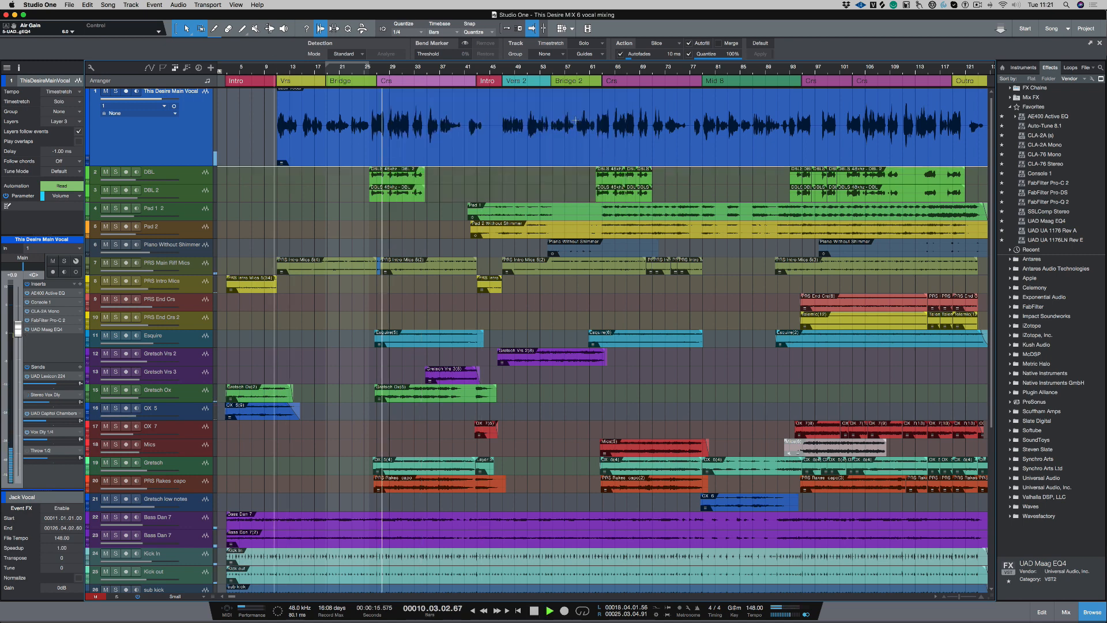
Listen to the mix from the start of the first verse, and insert FabFilter Pro-DS between CLA-2A Mono and FabFilter Pro-C 2
{"action": "left_click", "coordinate": [275, 73]}
{"action": "key", "text": "space"}
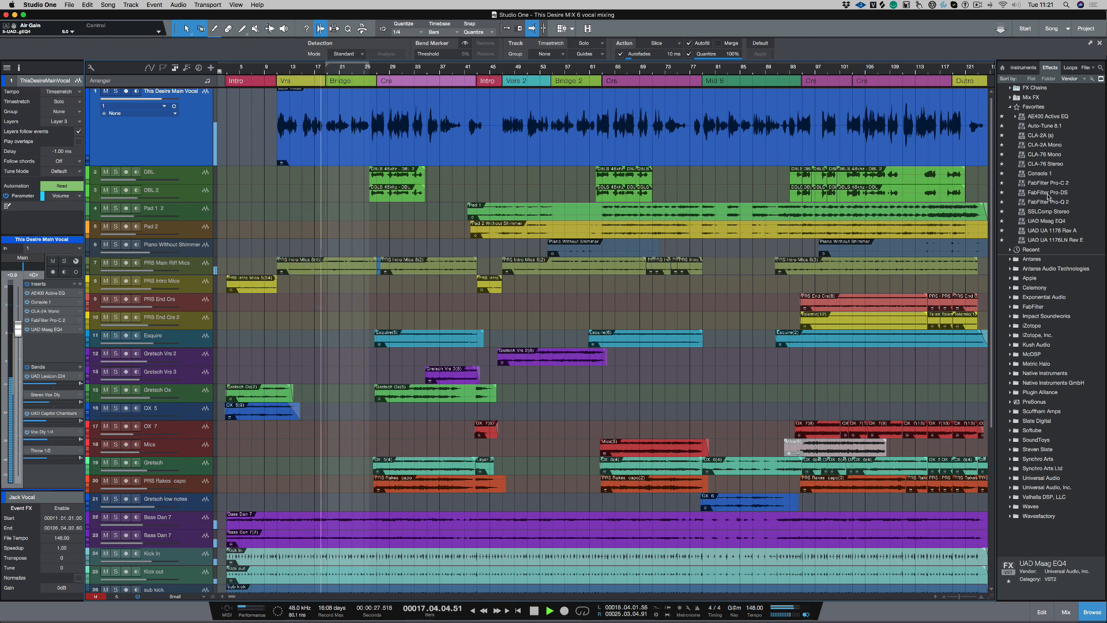
{"action": "key", "text": "space"}
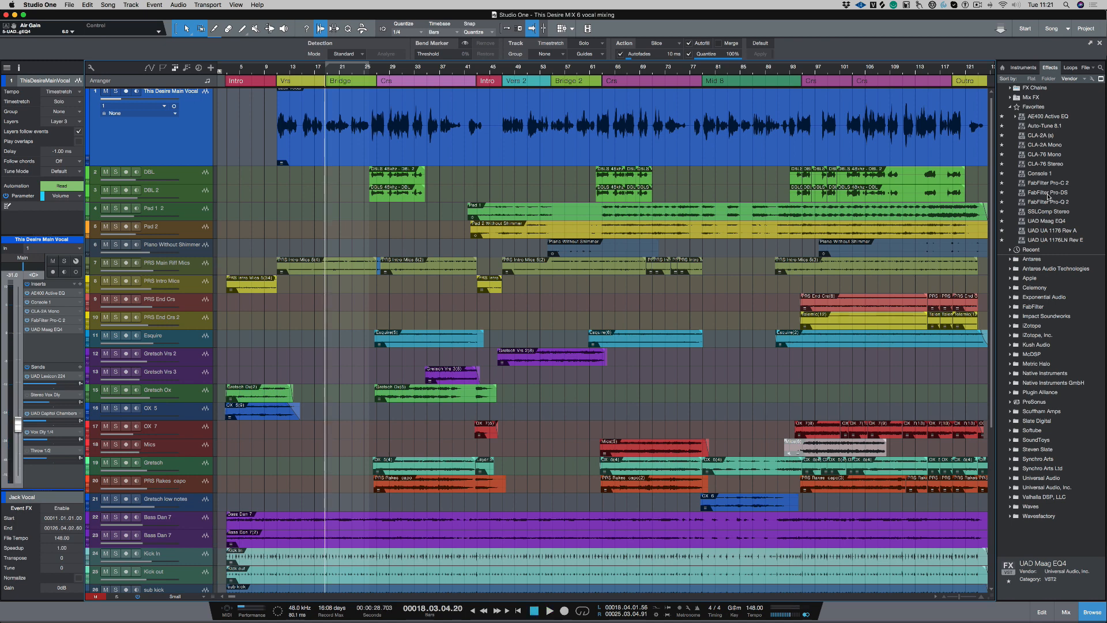
{"action": "left_click", "coordinate": [1048, 195]}
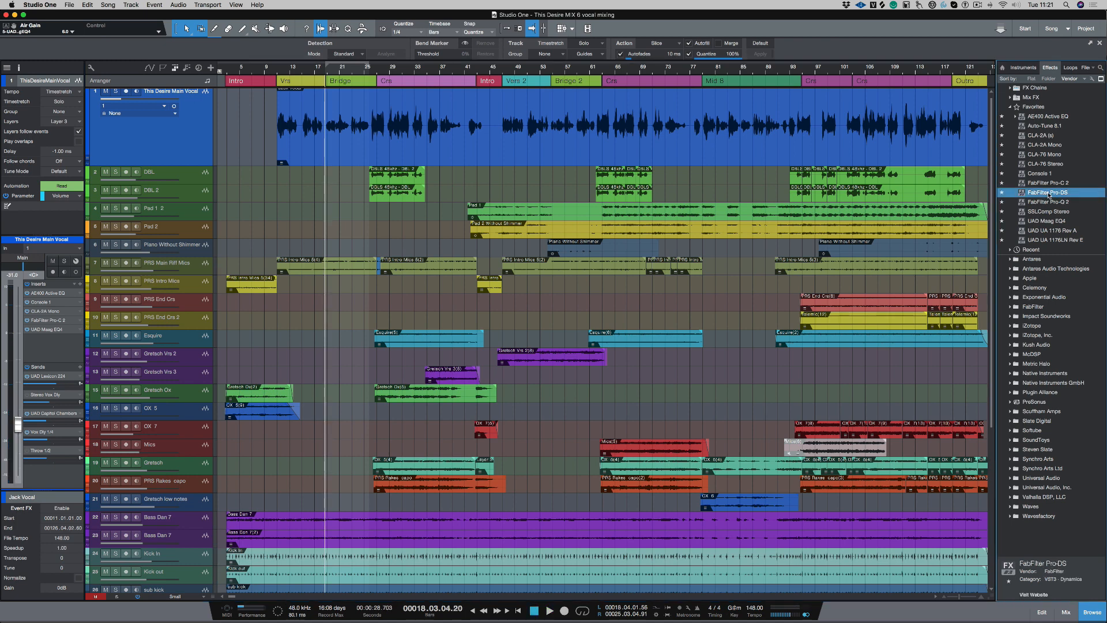
{"action": "left_click_drag", "start_coordinate": [1047, 196], "coordinate": [51, 314]}
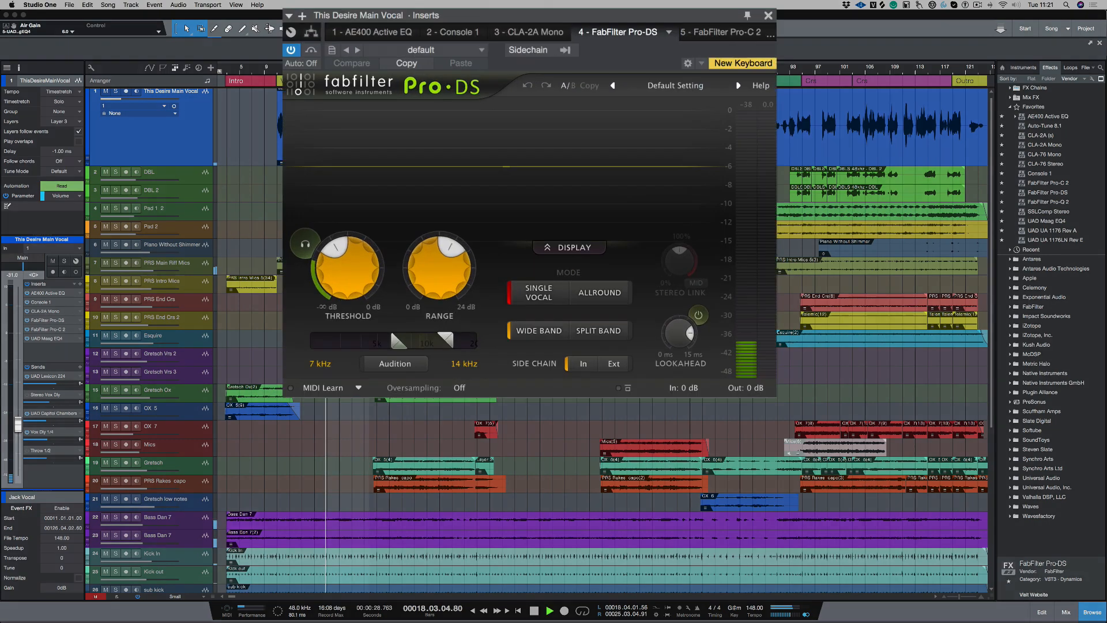
Lower the Pro-DS threshold and extend the lower limit of its detection range down to about 4.95 kHz
{"action": "left_click_drag", "start_coordinate": [426, 230], "coordinate": [420, 231]}
{"action": "left_click_drag", "start_coordinate": [245, 348], "coordinate": [236, 360]}
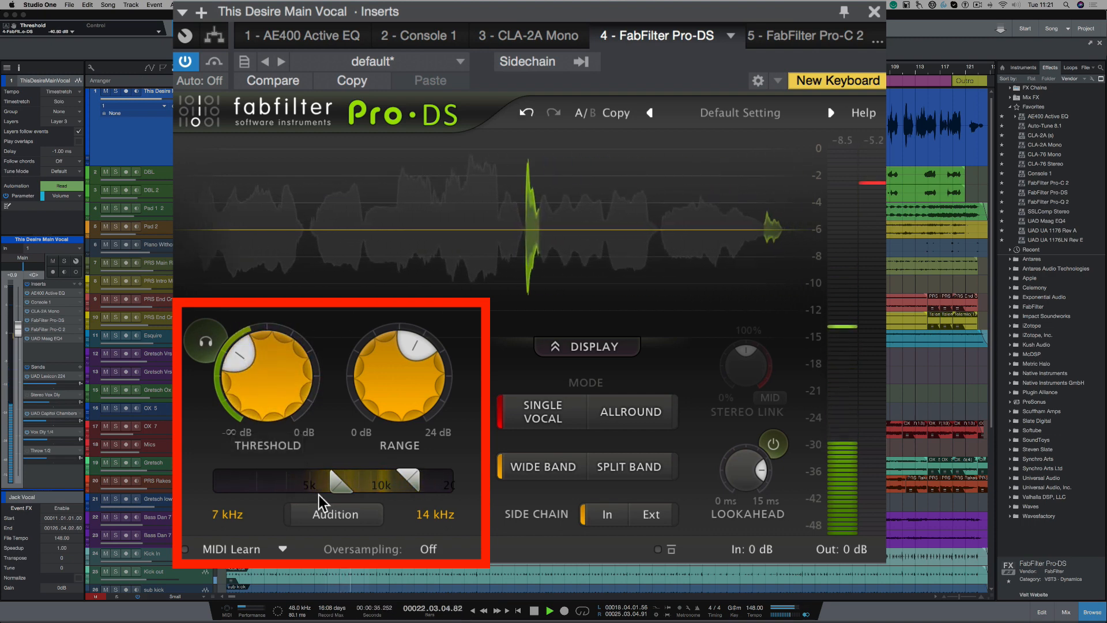
{"action": "left_click_drag", "start_coordinate": [332, 487], "coordinate": [306, 485]}
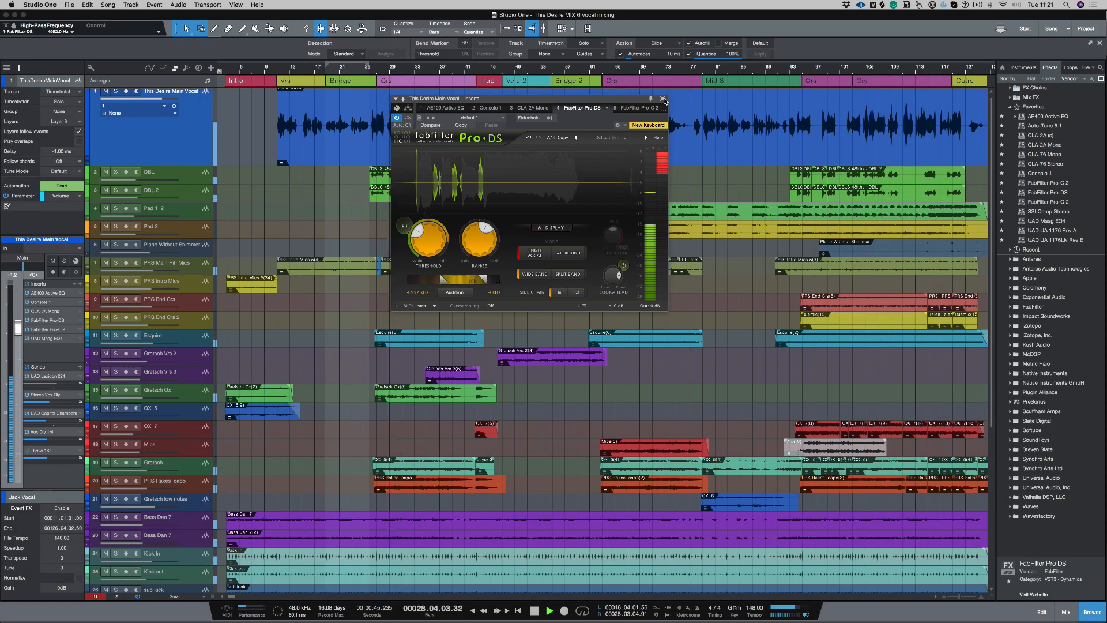
Close the Pro-DS window and compare the vocal in the mix with all inserts bypassed and reactivated
{"action": "left_click", "coordinate": [663, 99]}
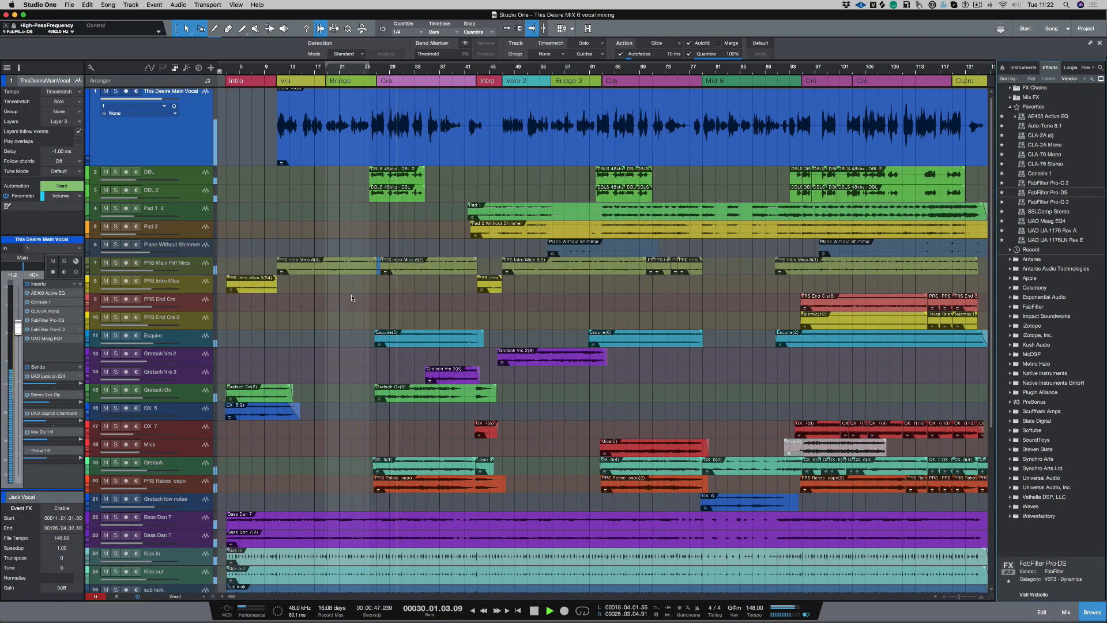
{"action": "left_click", "coordinate": [27, 284]}
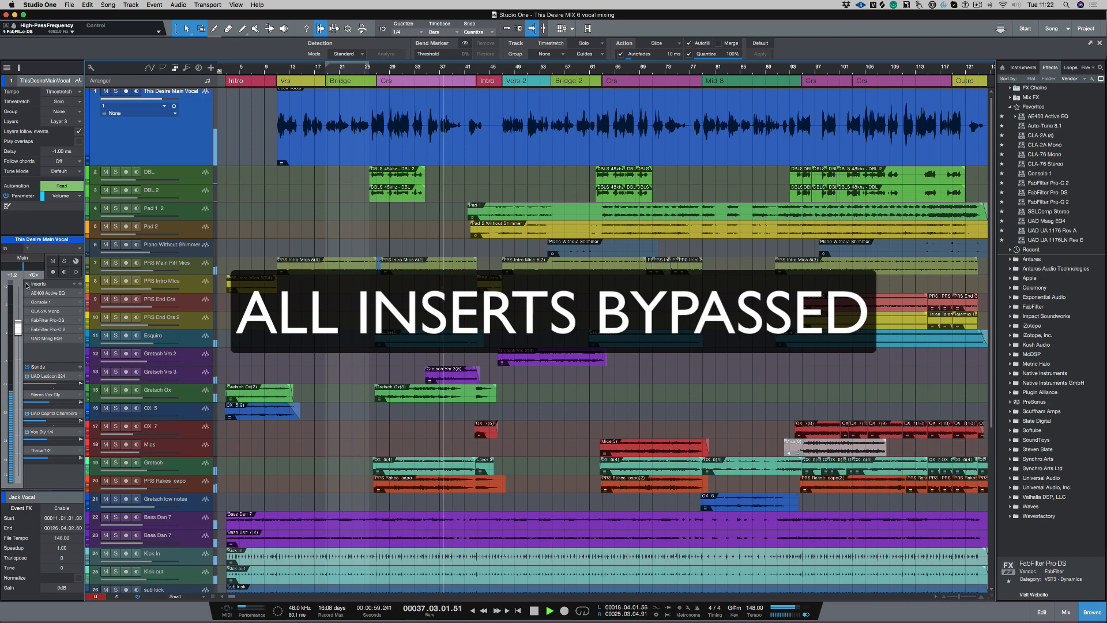
{"action": "left_click", "coordinate": [26, 285]}
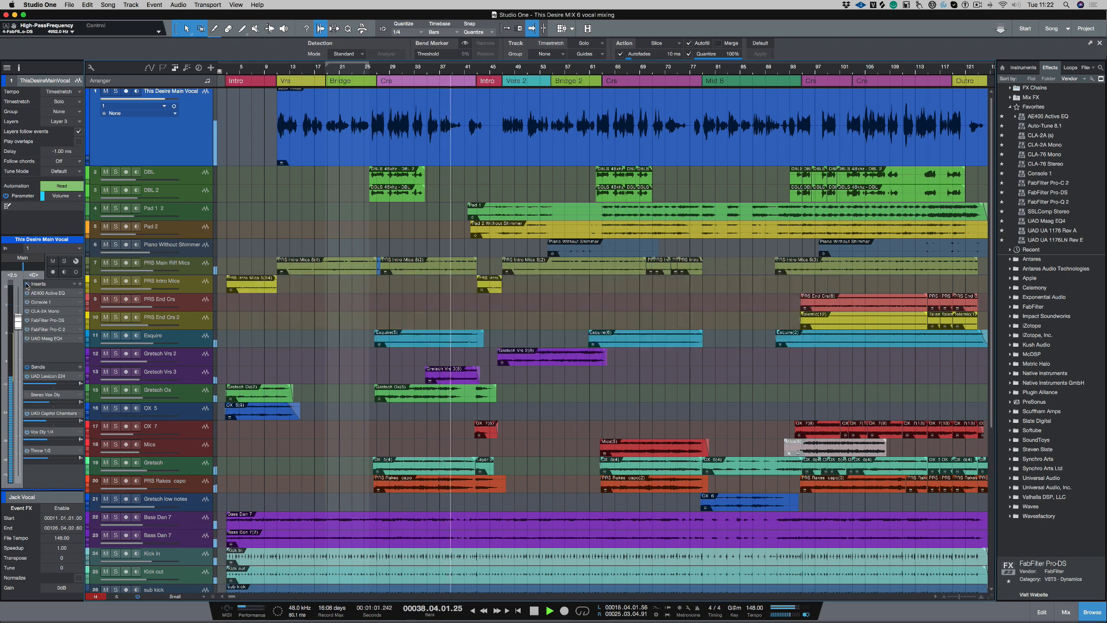